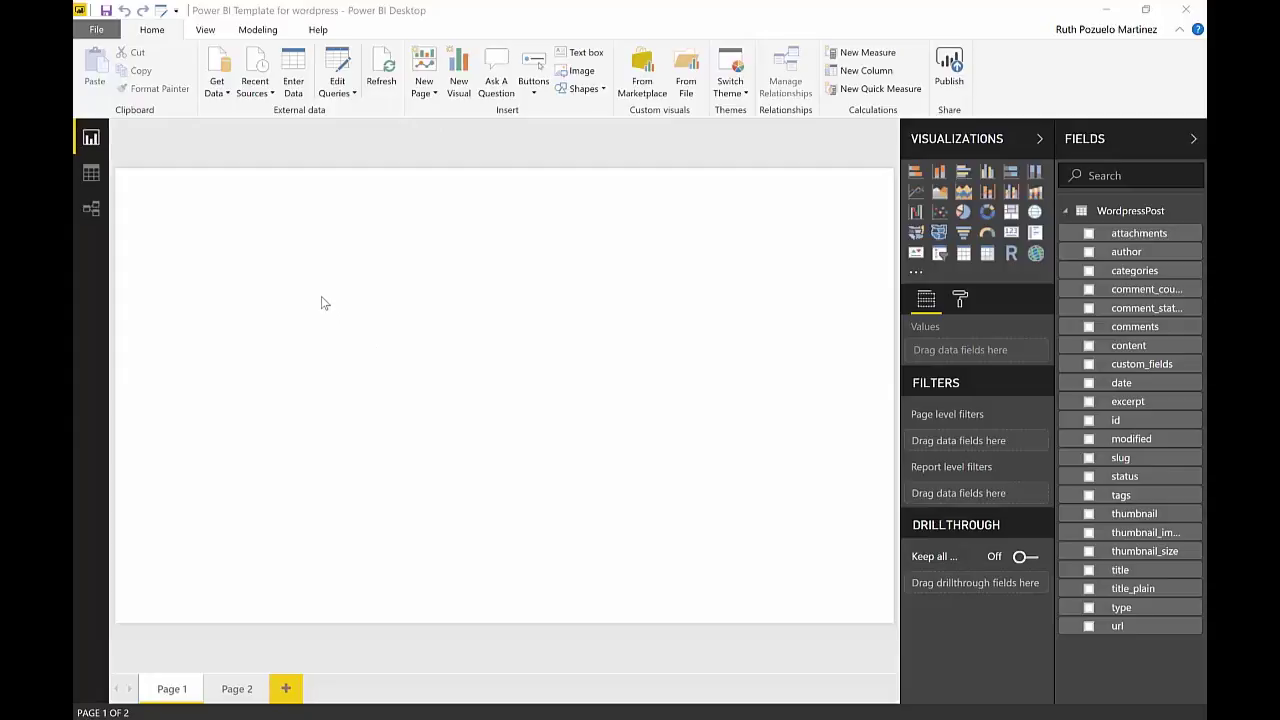
# Step: Review the SiteURL, JSONAPI and NoPosts values in Edit Parameters and accept them unchanged
pyautogui.click(353, 94)
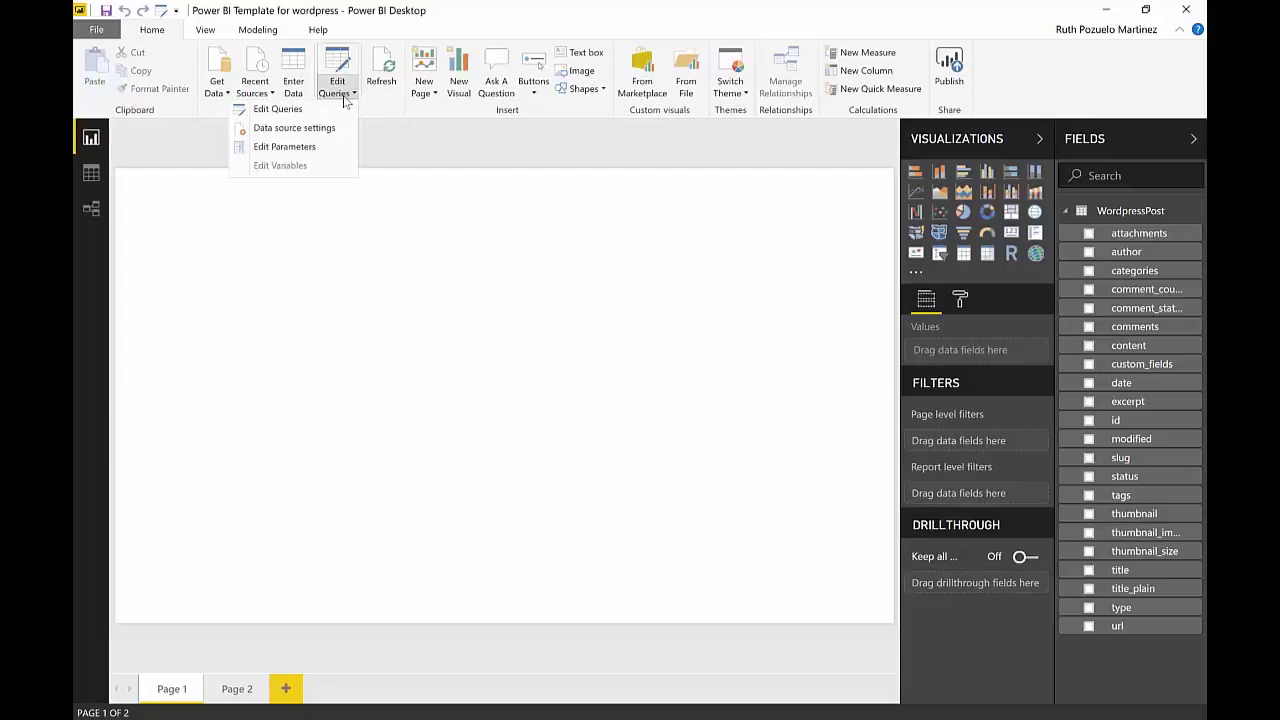
pyautogui.click(309, 149)
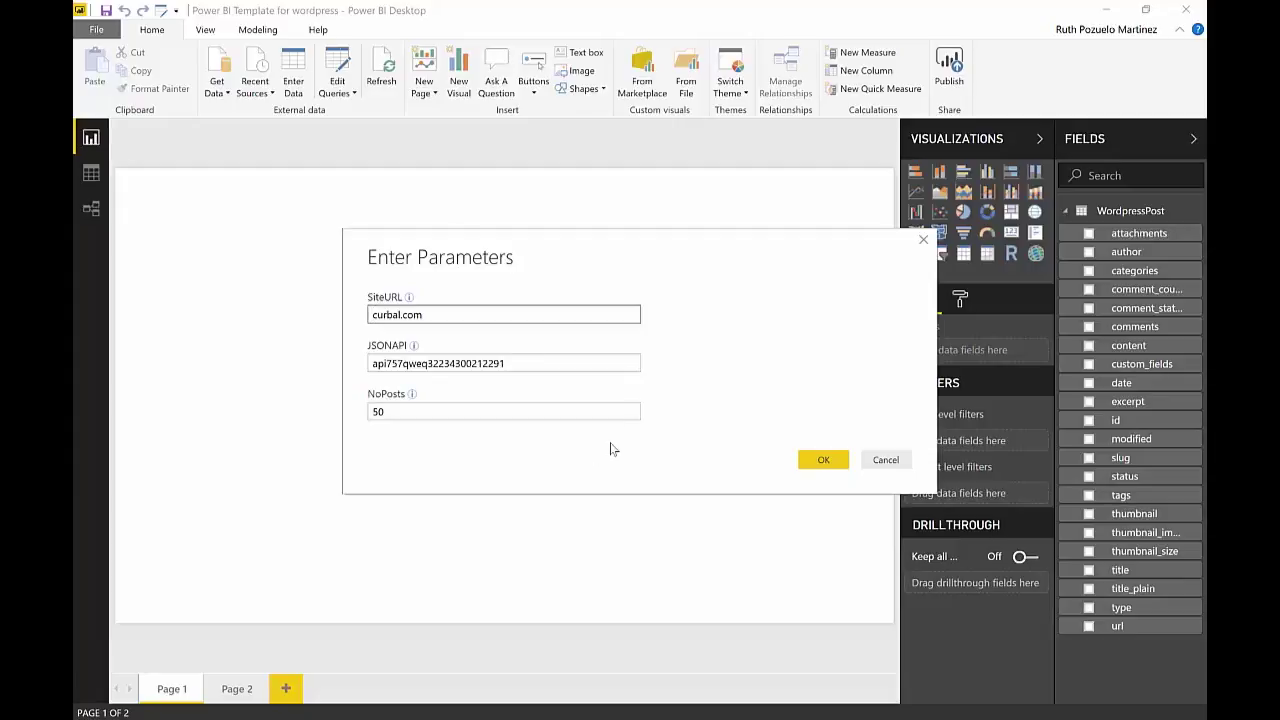
pyautogui.click(823, 462)
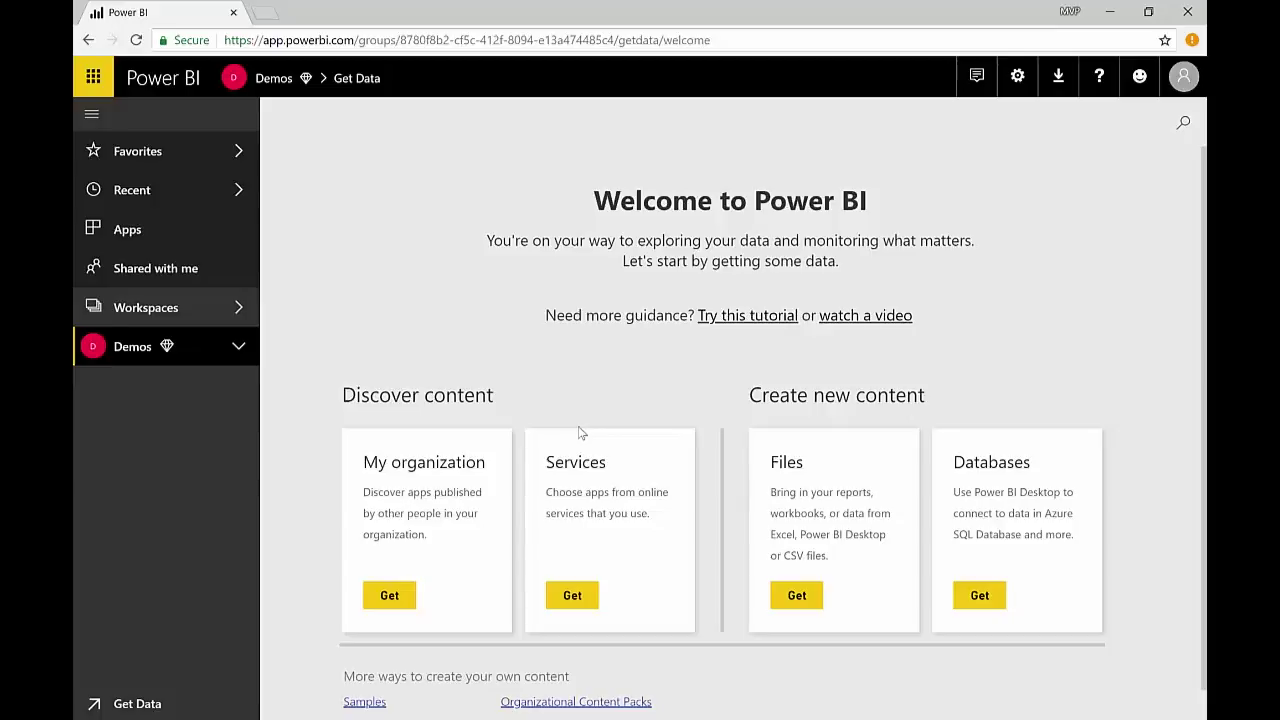
# Step: Upload Power BI Template for wordpress.pbix from this computer as a local file
pyautogui.click(818, 597)
pyautogui.click(557, 289)
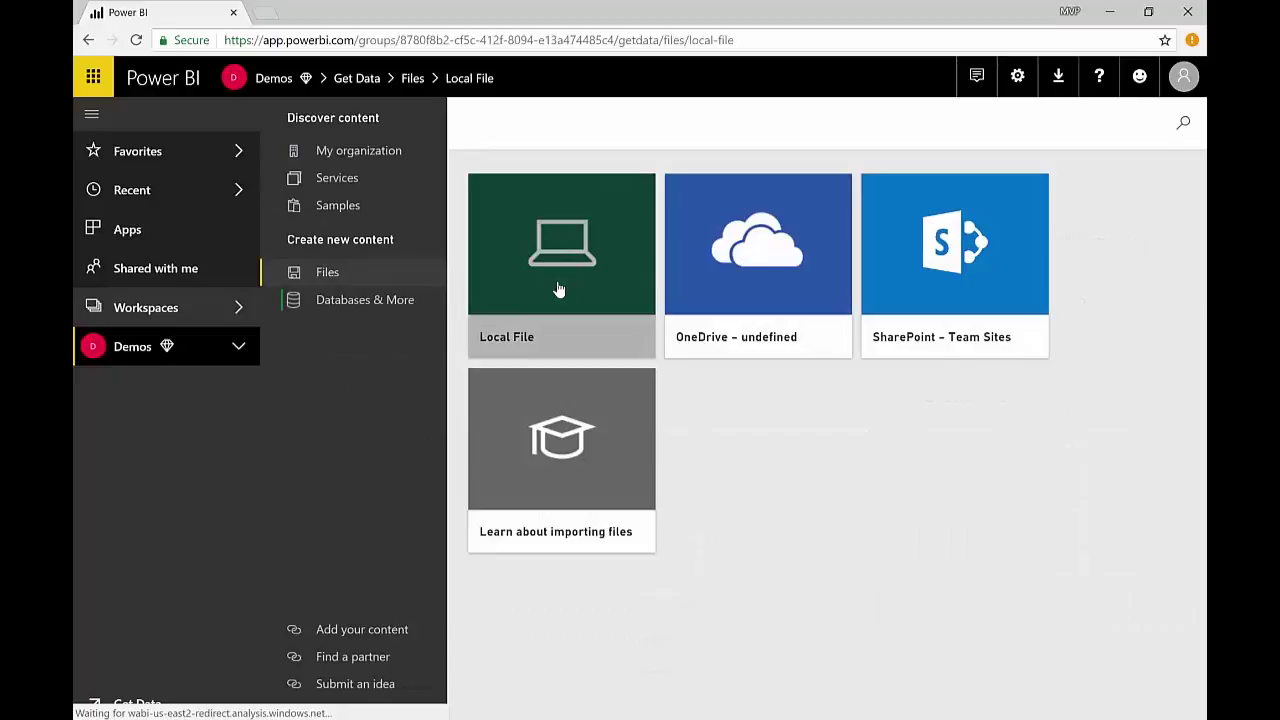
pyautogui.click(457, 140)
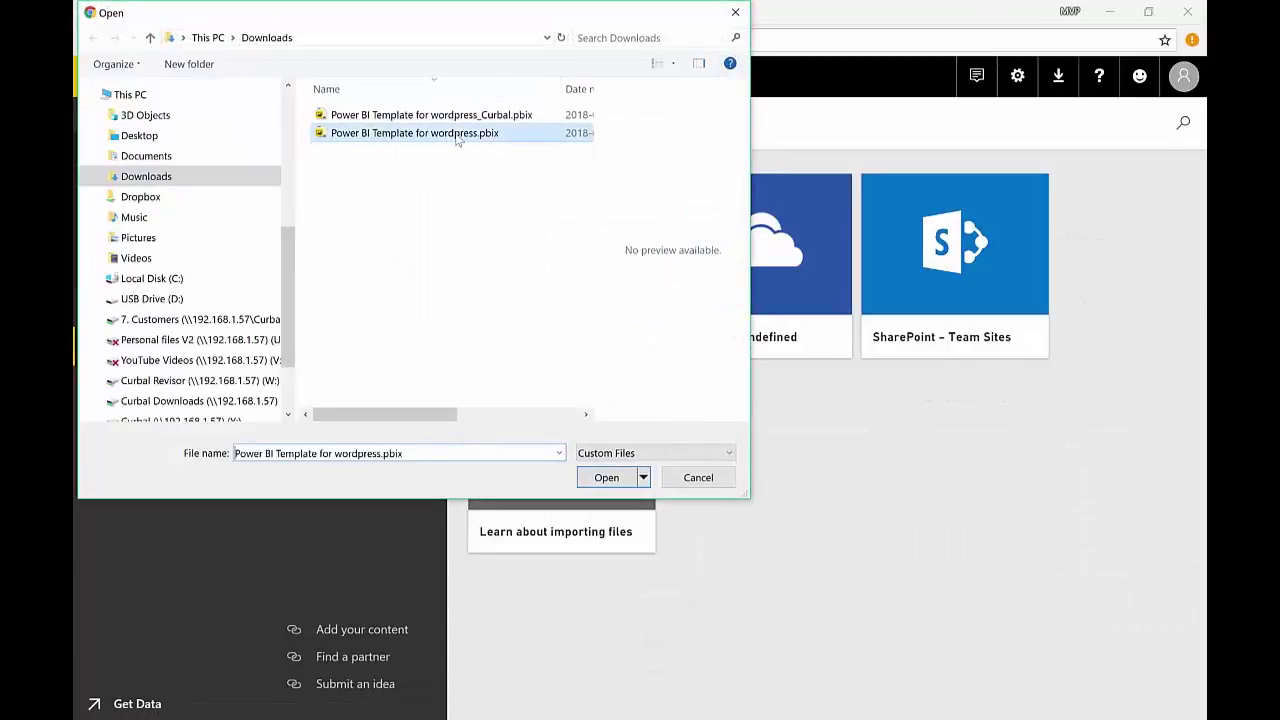
pyautogui.click(610, 486)
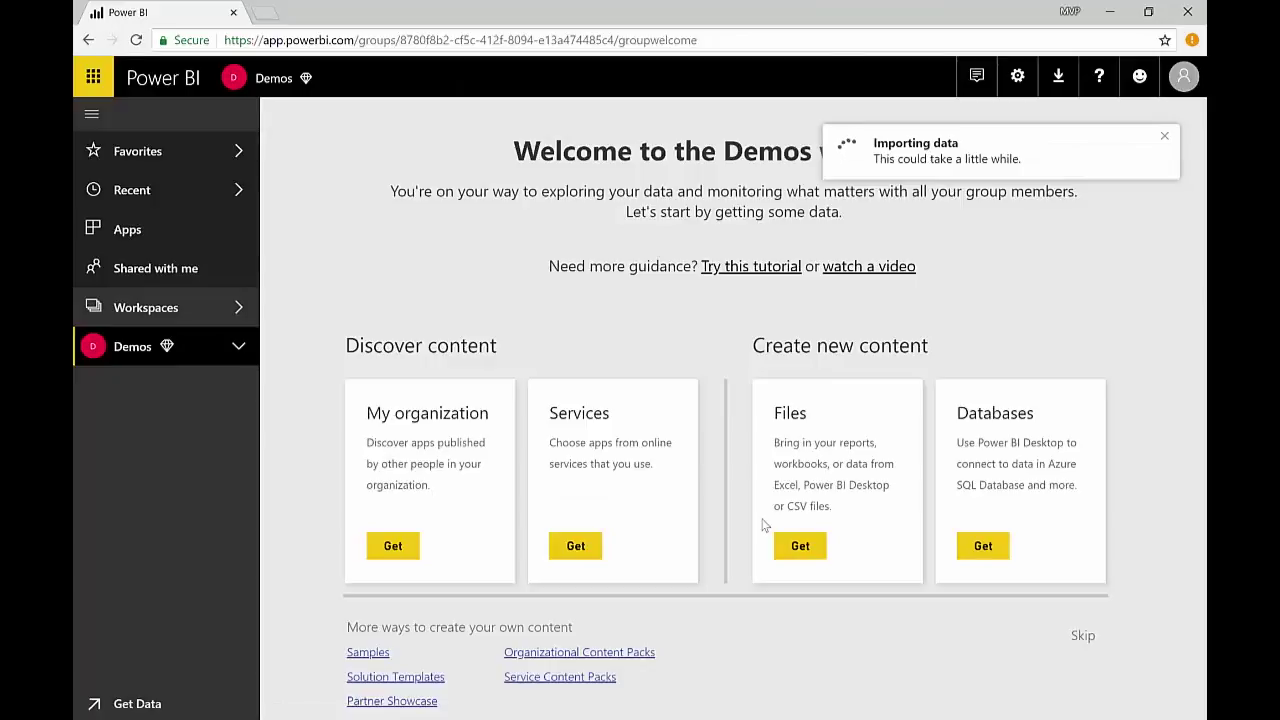
# Step: Open the uploaded dataset's Schedule Refresh settings from the Demos workspace
pyautogui.click(244, 352)
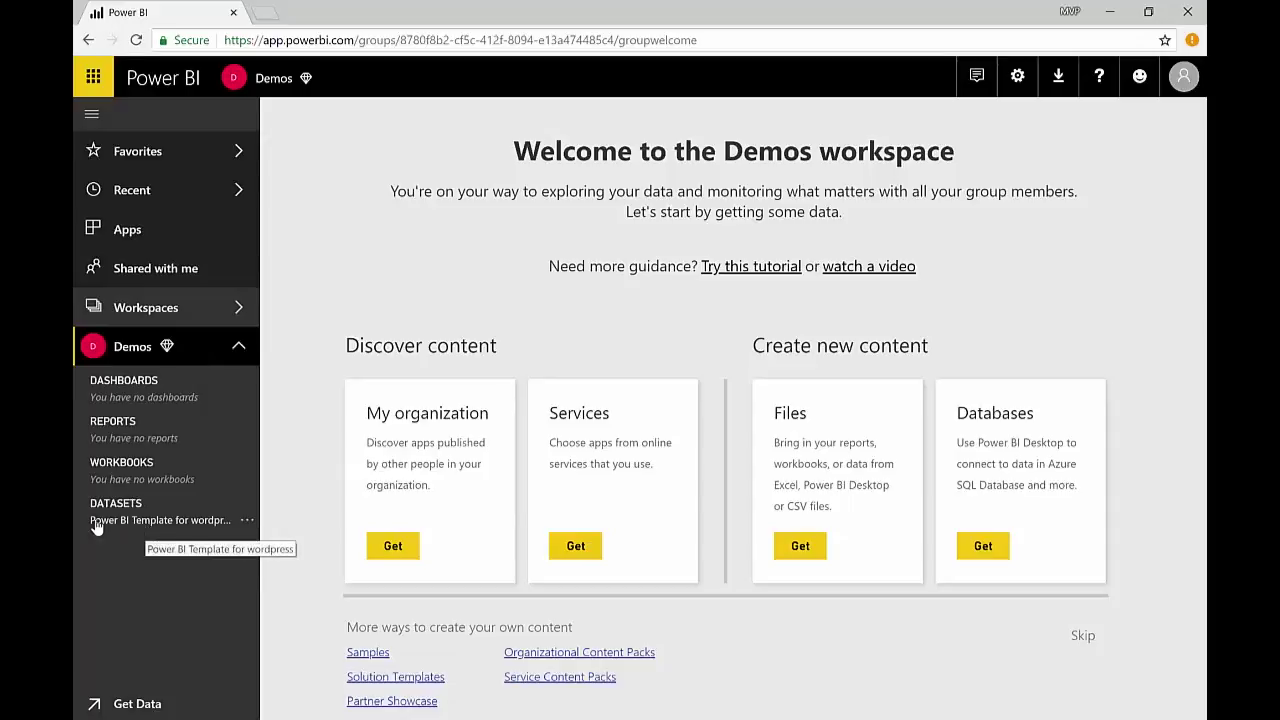
pyautogui.click(246, 524)
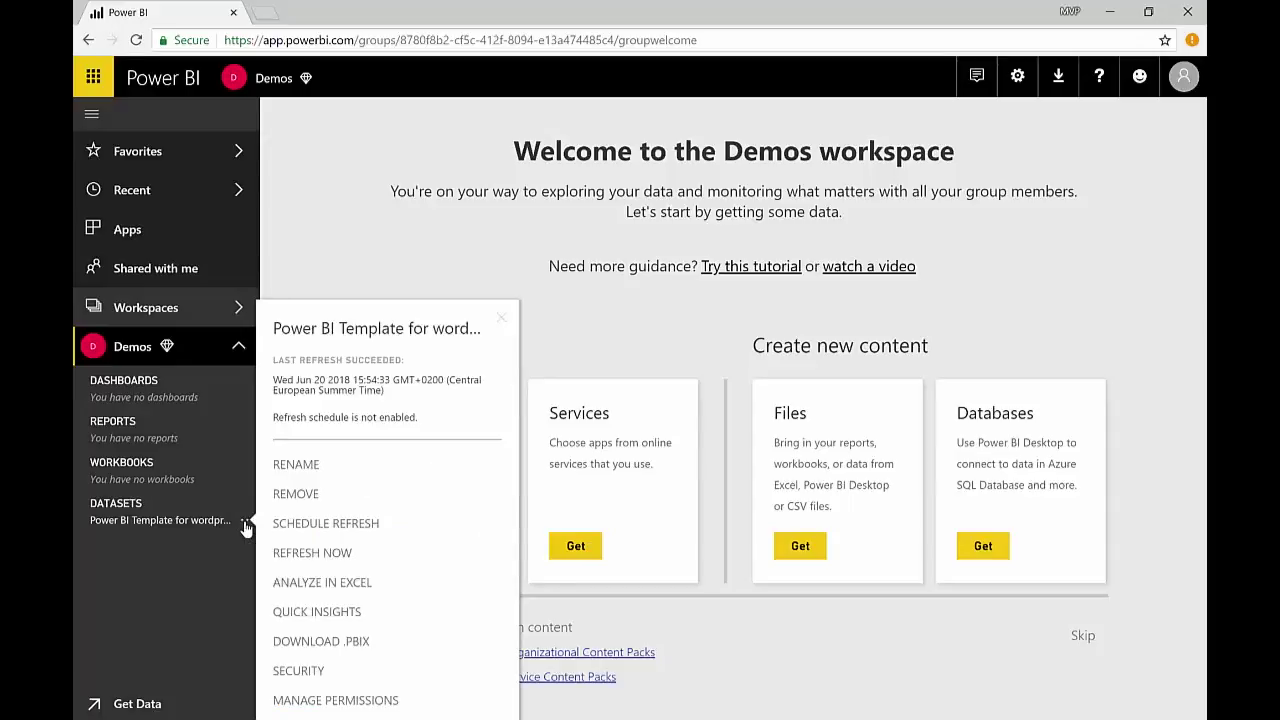
pyautogui.click(338, 524)
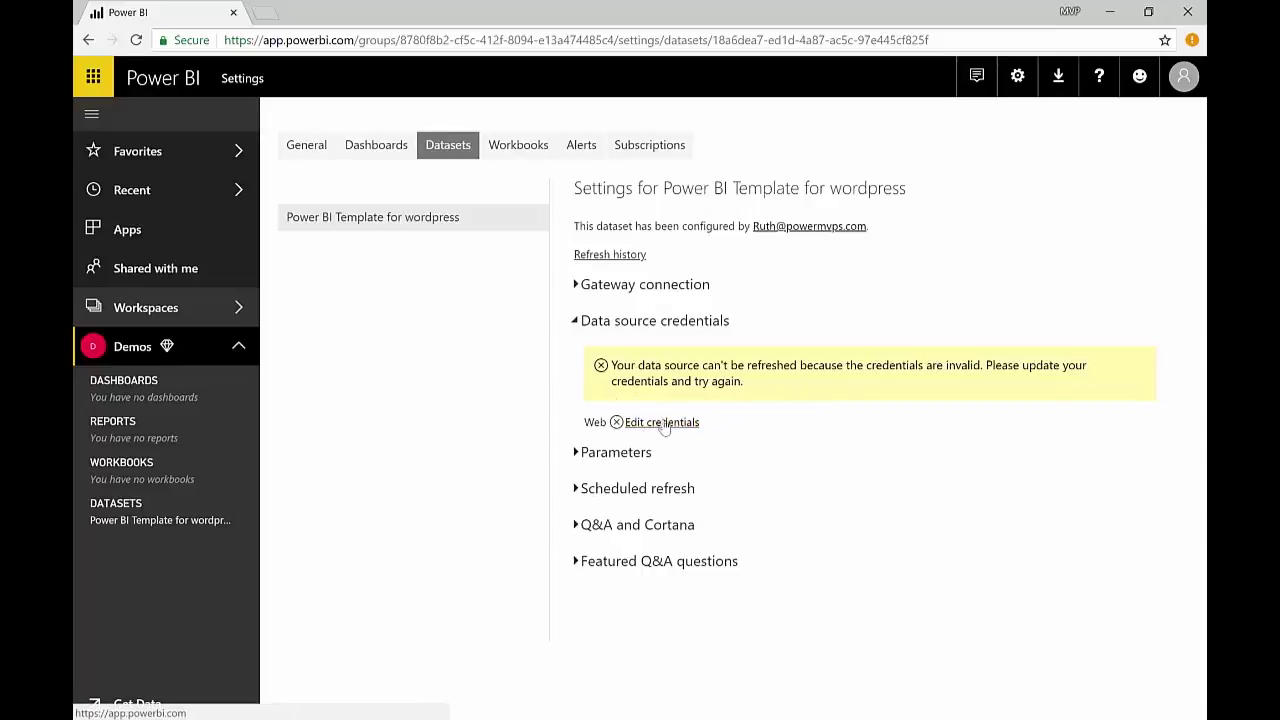
# Step: Sign in to update the web data source credentials, then collapse that section
pyautogui.click(672, 424)
pyautogui.click(716, 458)
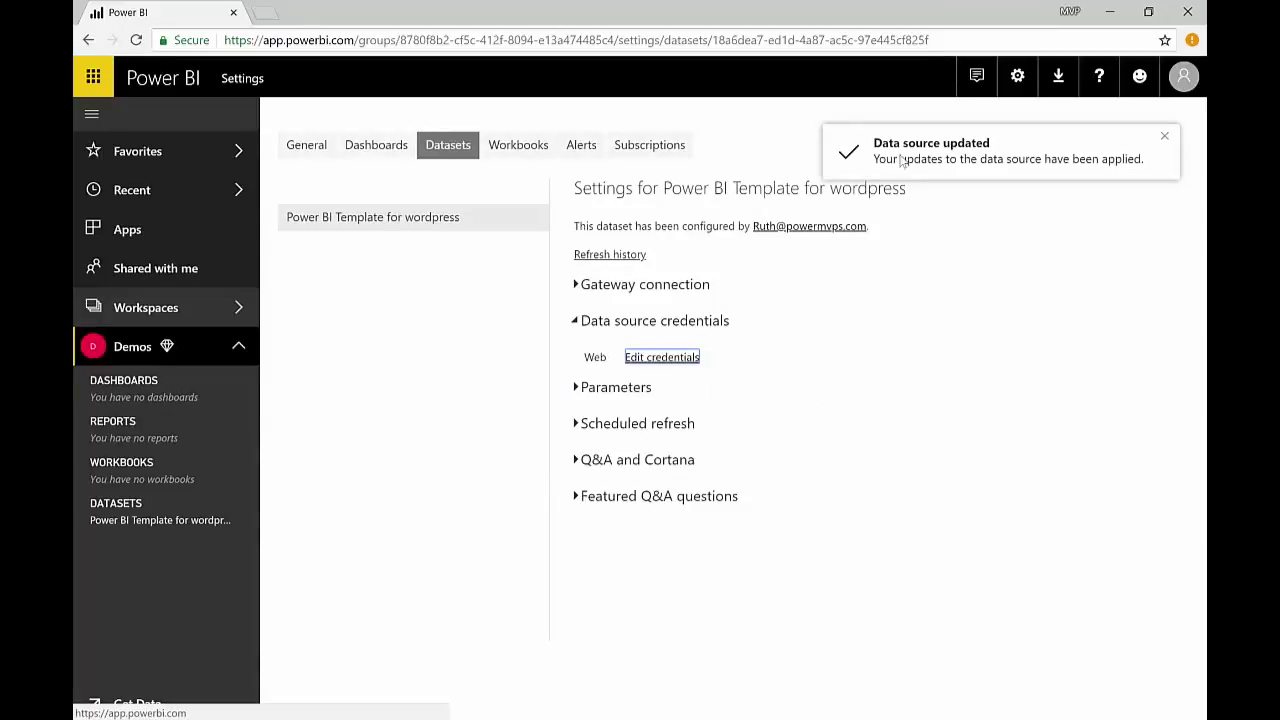
pyautogui.click(576, 322)
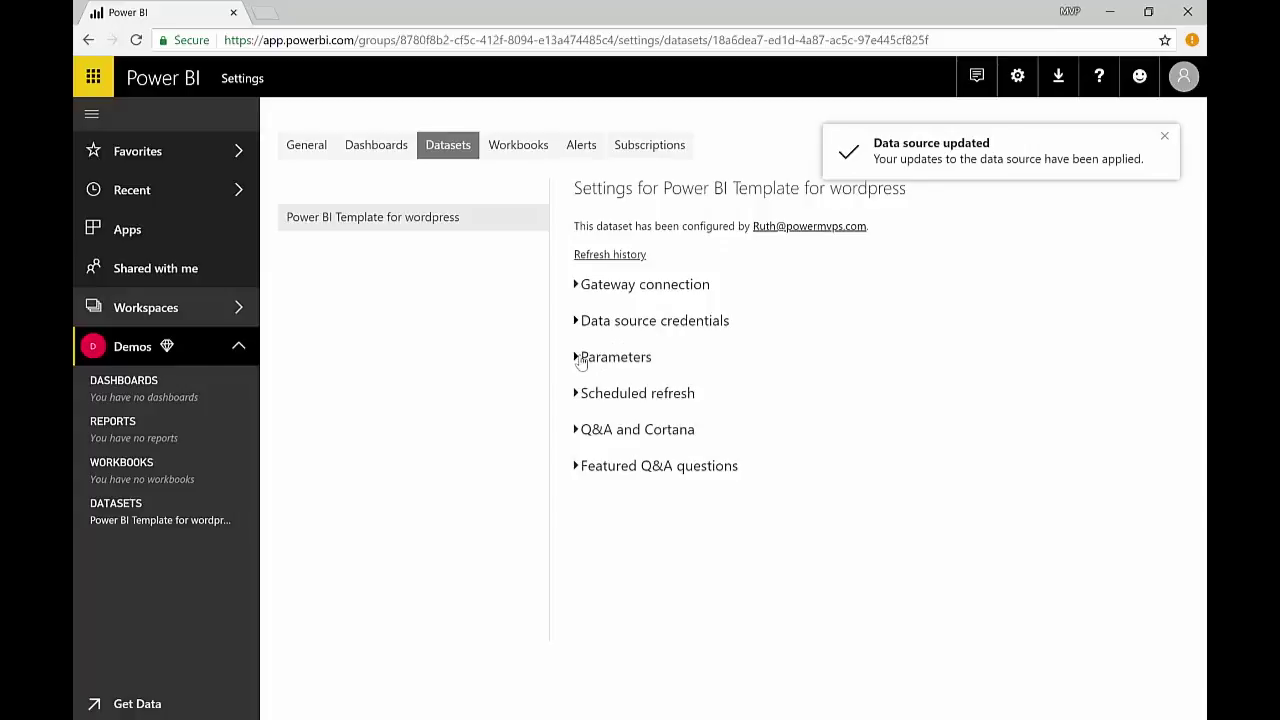
# Step: Expand Parameters and try selecting the greyed-out JSONAPI value
pyautogui.click(581, 360)
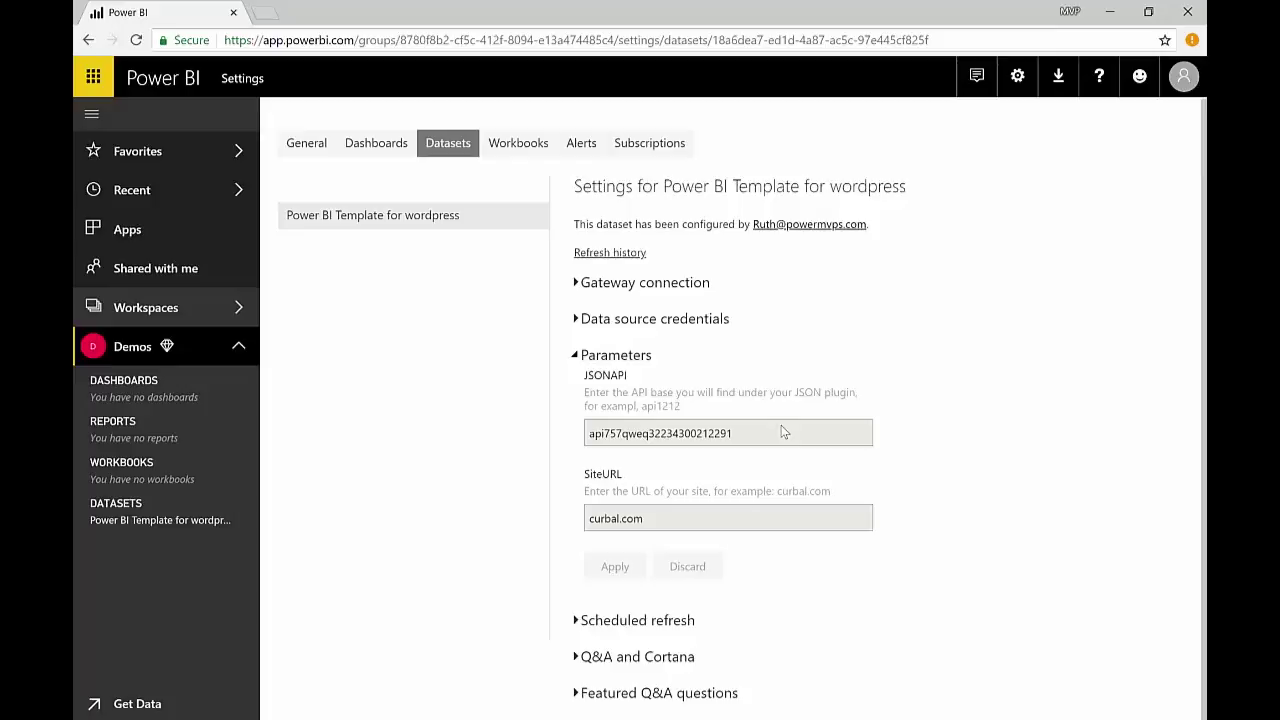
pyautogui.moveTo(779, 425); pyautogui.dragTo(551, 426)
pyautogui.click(714, 533)
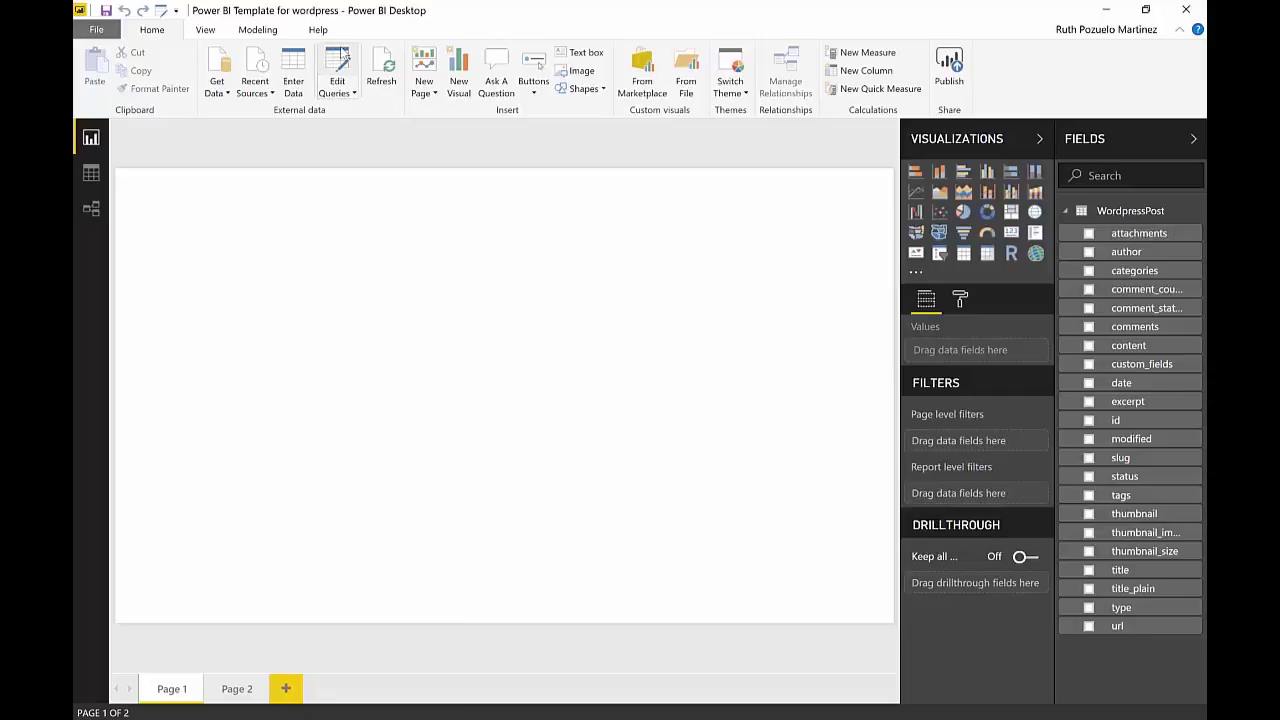
# Step: Open Manage Parameters in the Query Editor and review SiteURL, JSONAPI and NoPosts
pyautogui.click(338, 62)
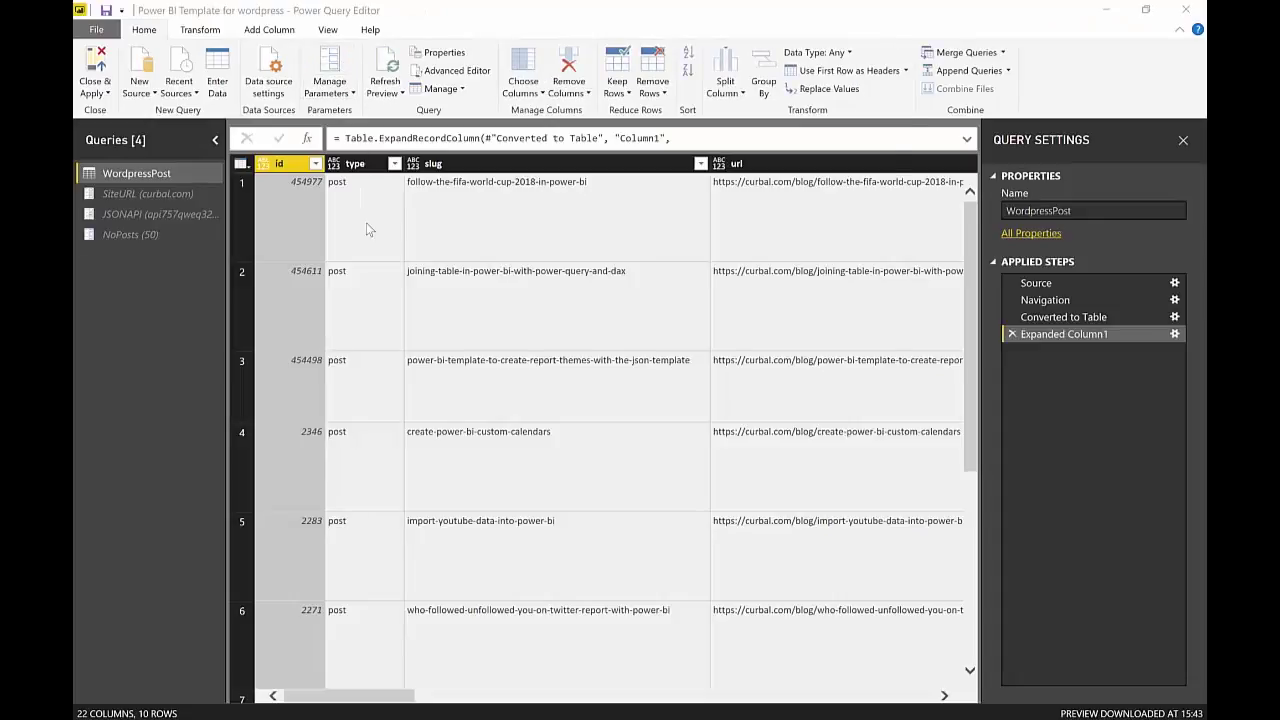
pyautogui.click(329, 75)
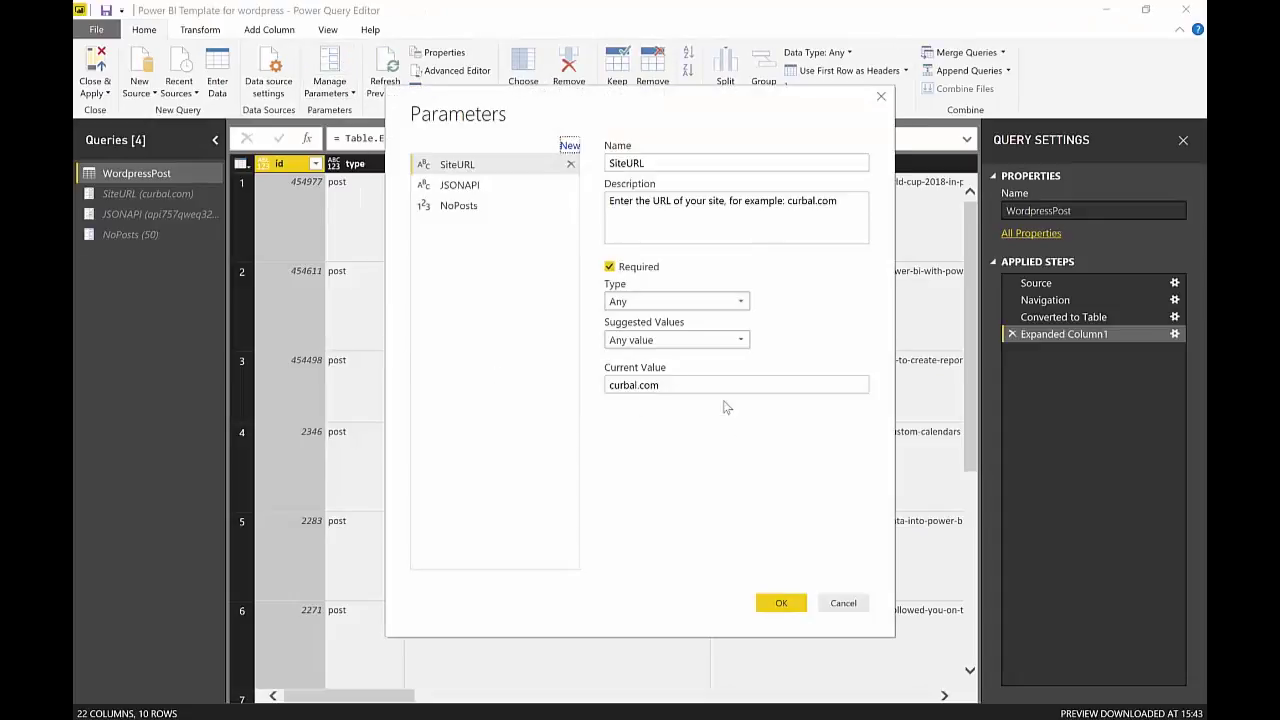
pyautogui.click(472, 195)
pyautogui.click(468, 208)
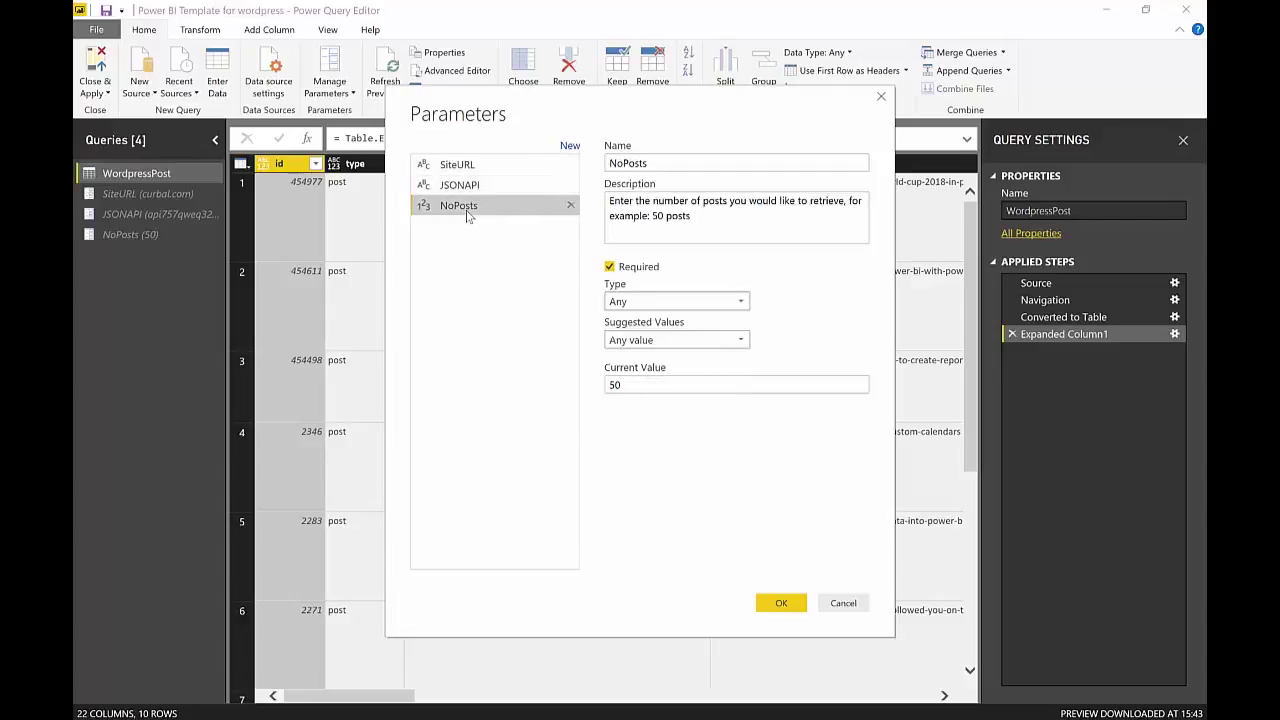
pyautogui.click(470, 186)
pyautogui.click(468, 166)
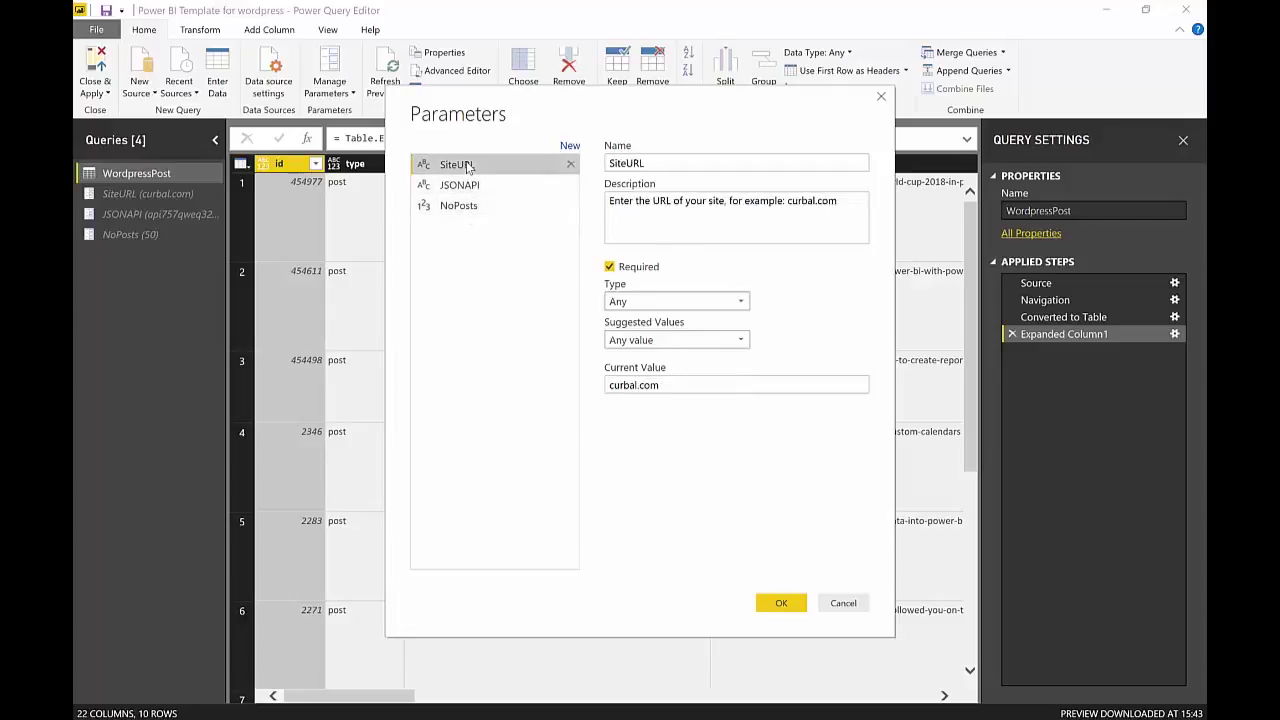
# Step: Set SiteURL, JSONAPI and NoPosts to Text type, confirm, and Close & Apply
pyautogui.click(680, 301)
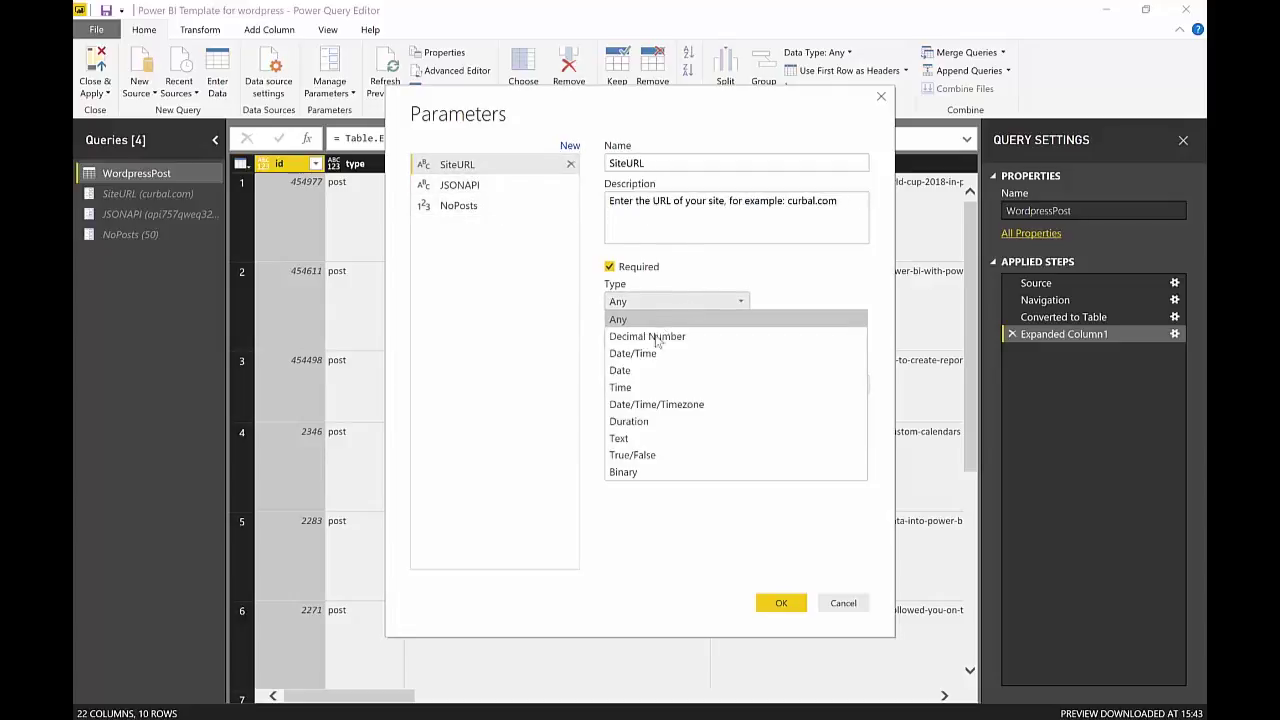
pyautogui.click(628, 439)
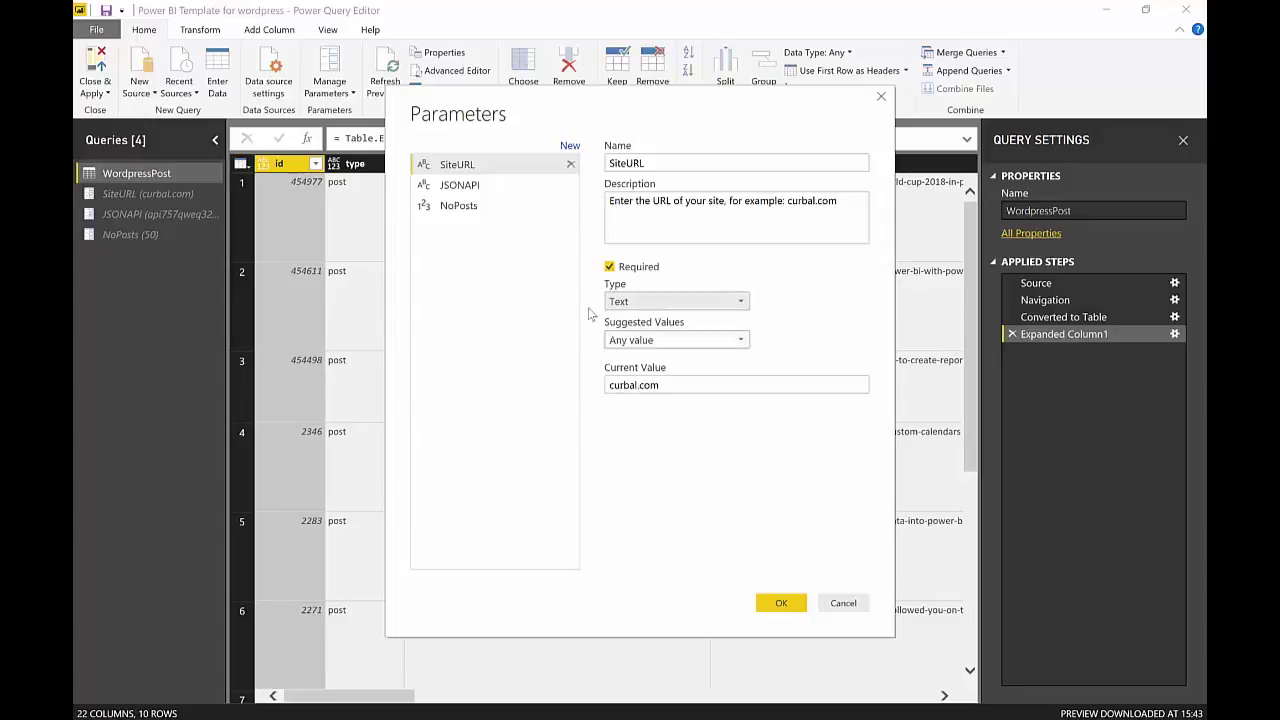
pyautogui.click(475, 188)
pyautogui.click(636, 301)
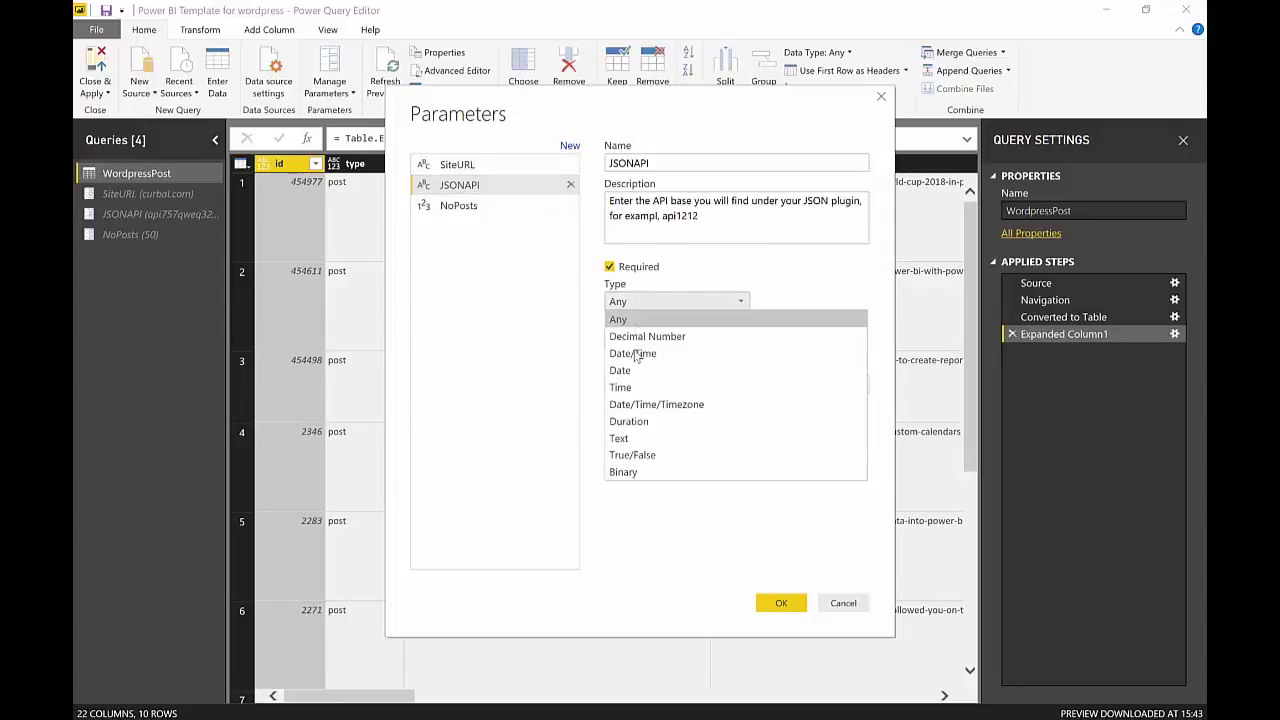
pyautogui.click(628, 439)
pyautogui.click(458, 205)
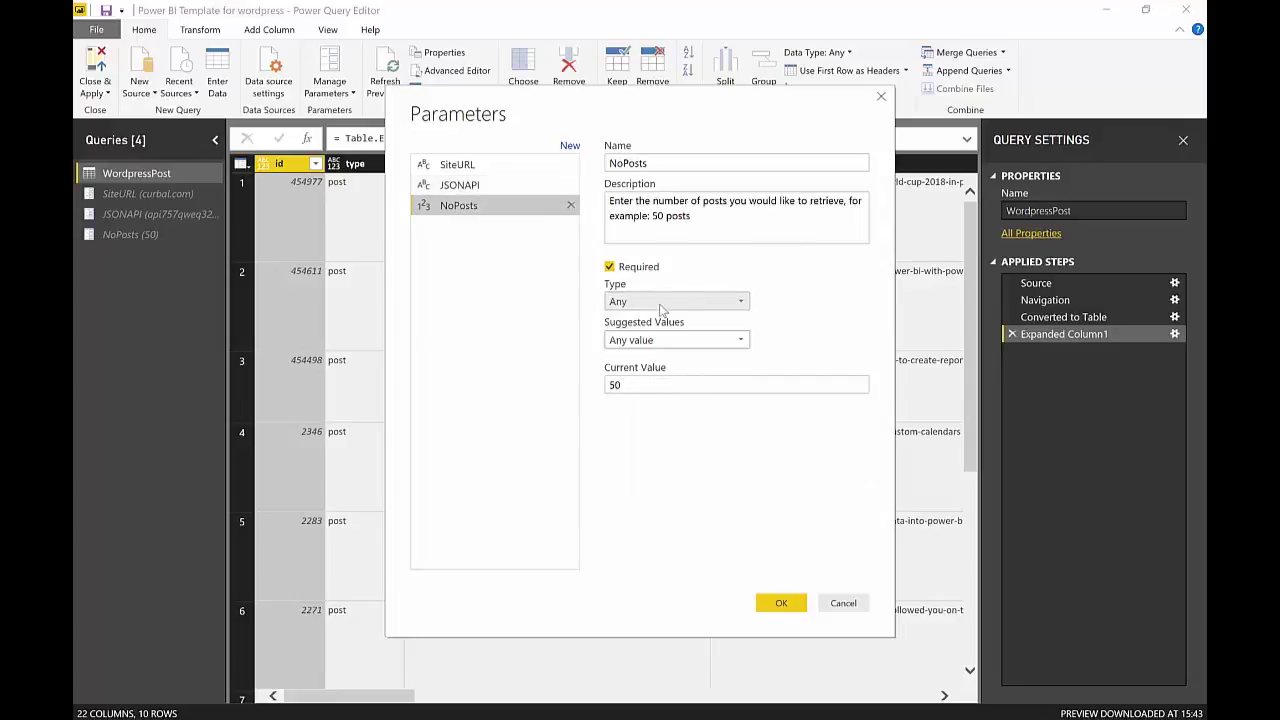
pyautogui.click(660, 301)
pyautogui.click(662, 440)
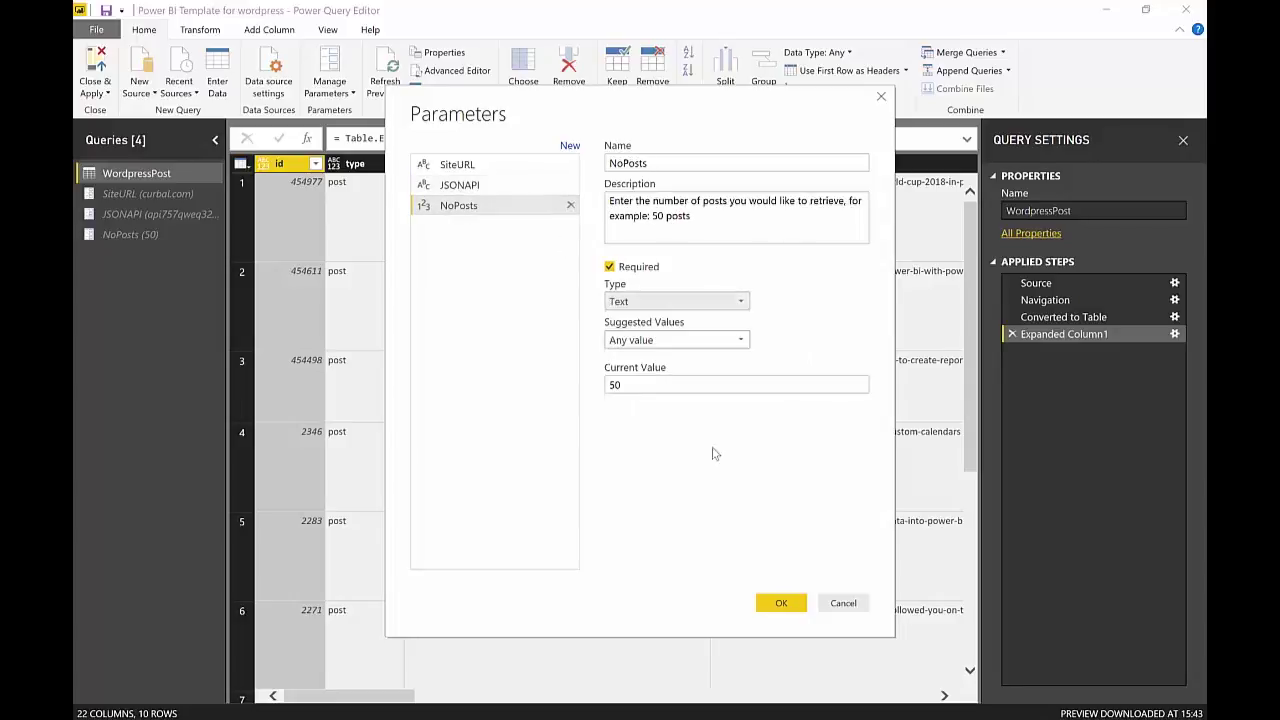
pyautogui.click(781, 612)
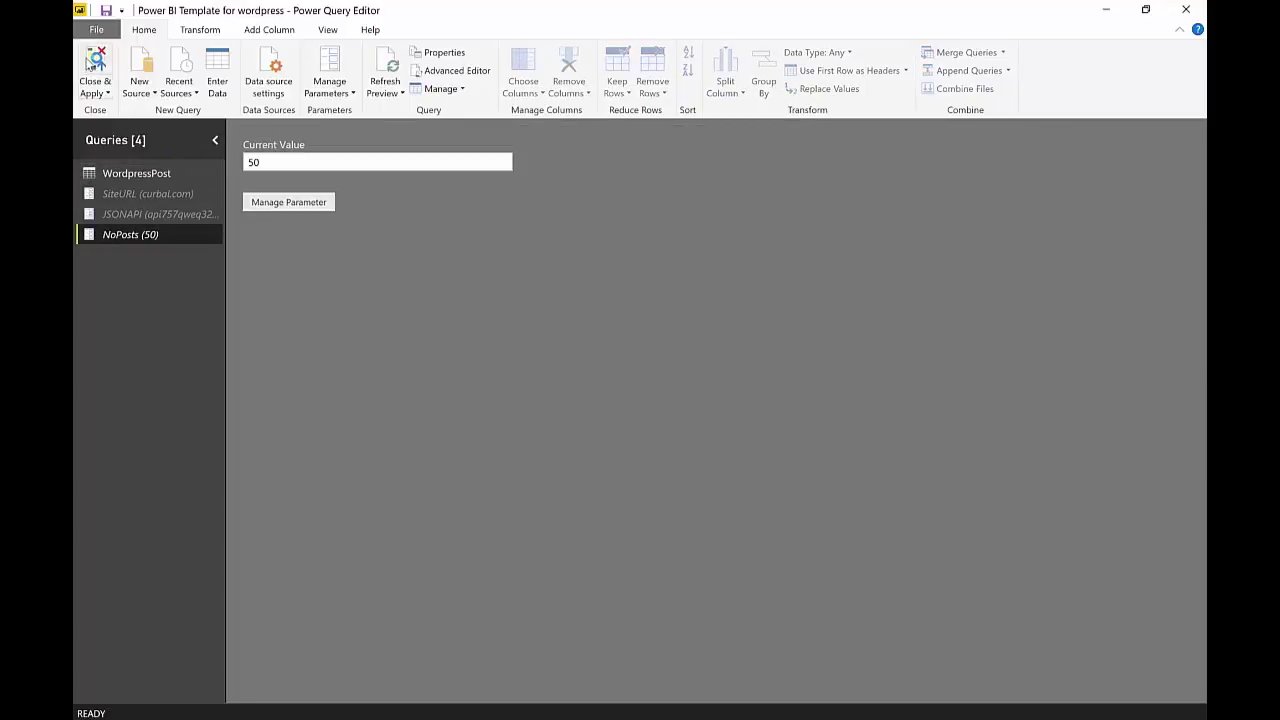
pyautogui.click(92, 72)
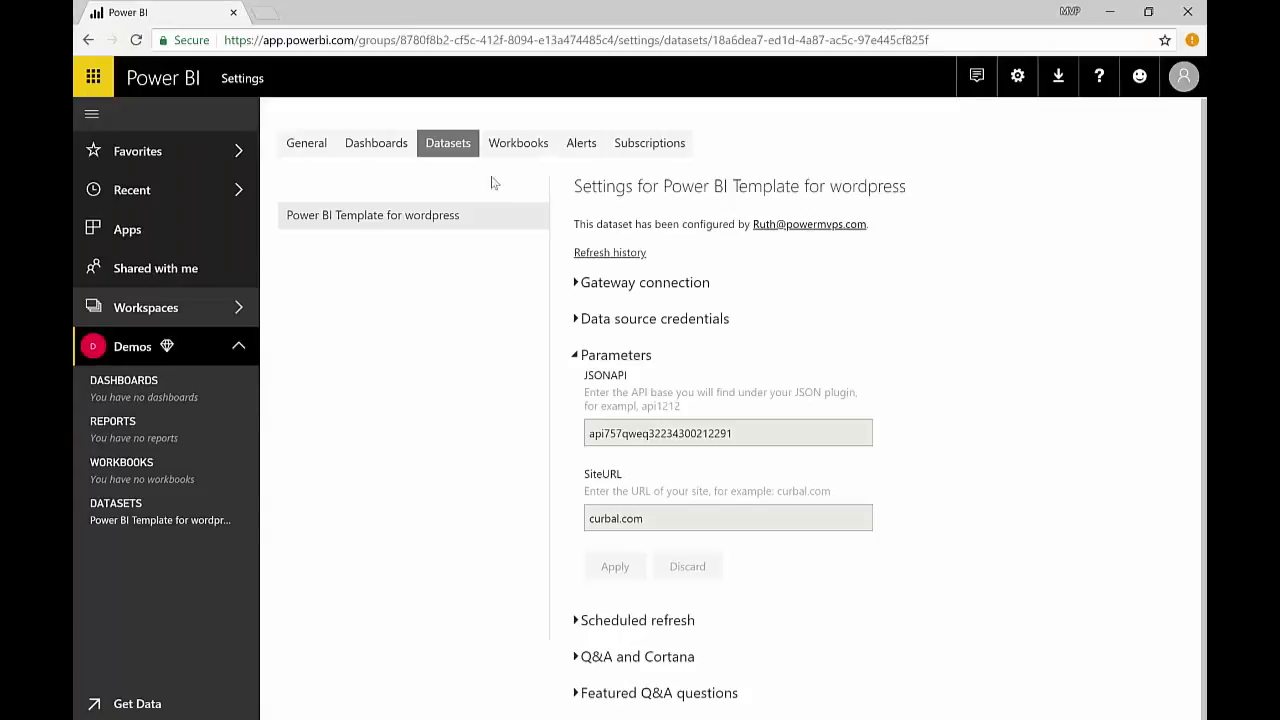
# Step: Delete the old wordpress template dataset from Demos and reload the page
pyautogui.click(245, 520)
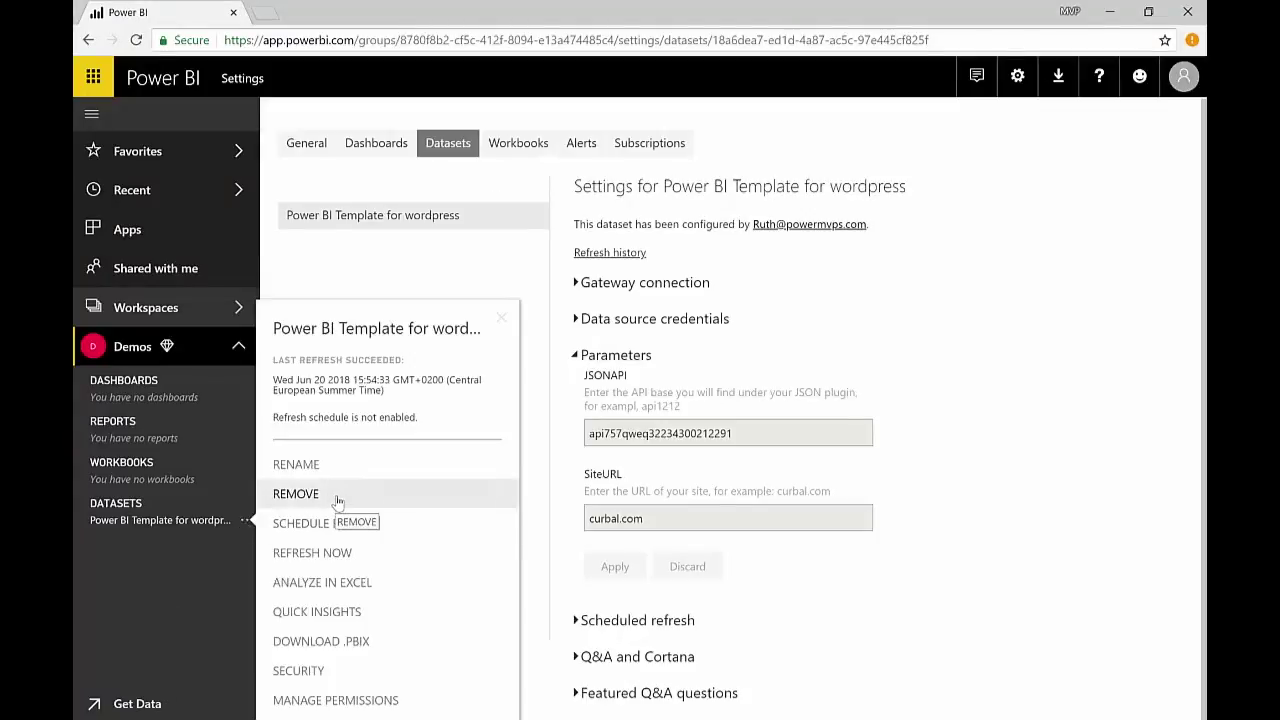
pyautogui.click(335, 500)
pyautogui.click(802, 434)
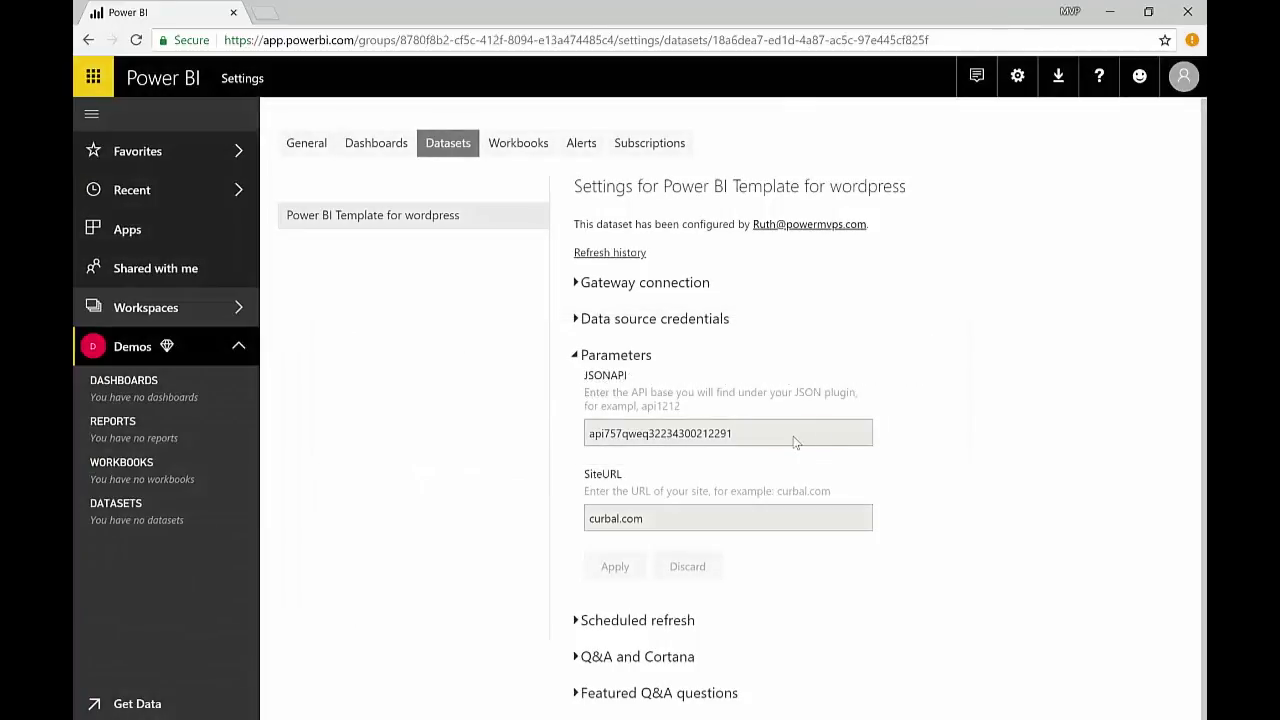
pyautogui.click(137, 41)
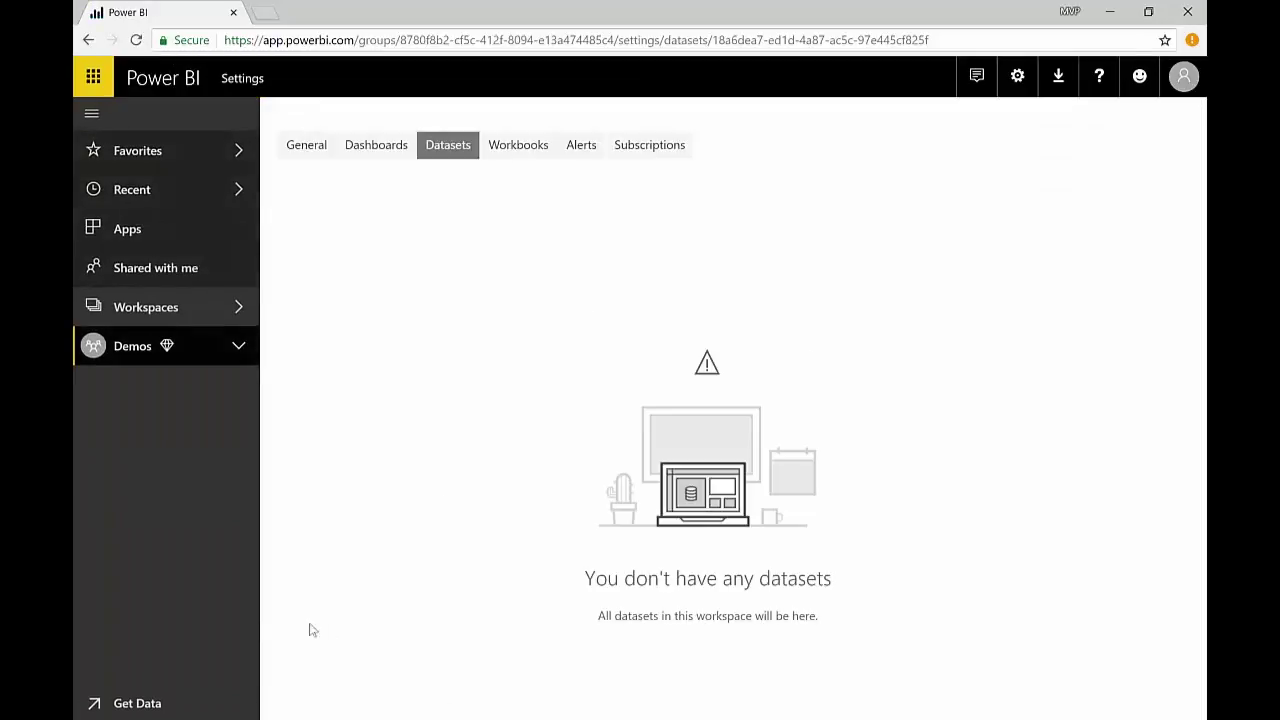
# Step: Import Power BI Template for wordpress.pbix again through Get Data > Files
pyautogui.click(137, 704)
pyautogui.click(815, 520)
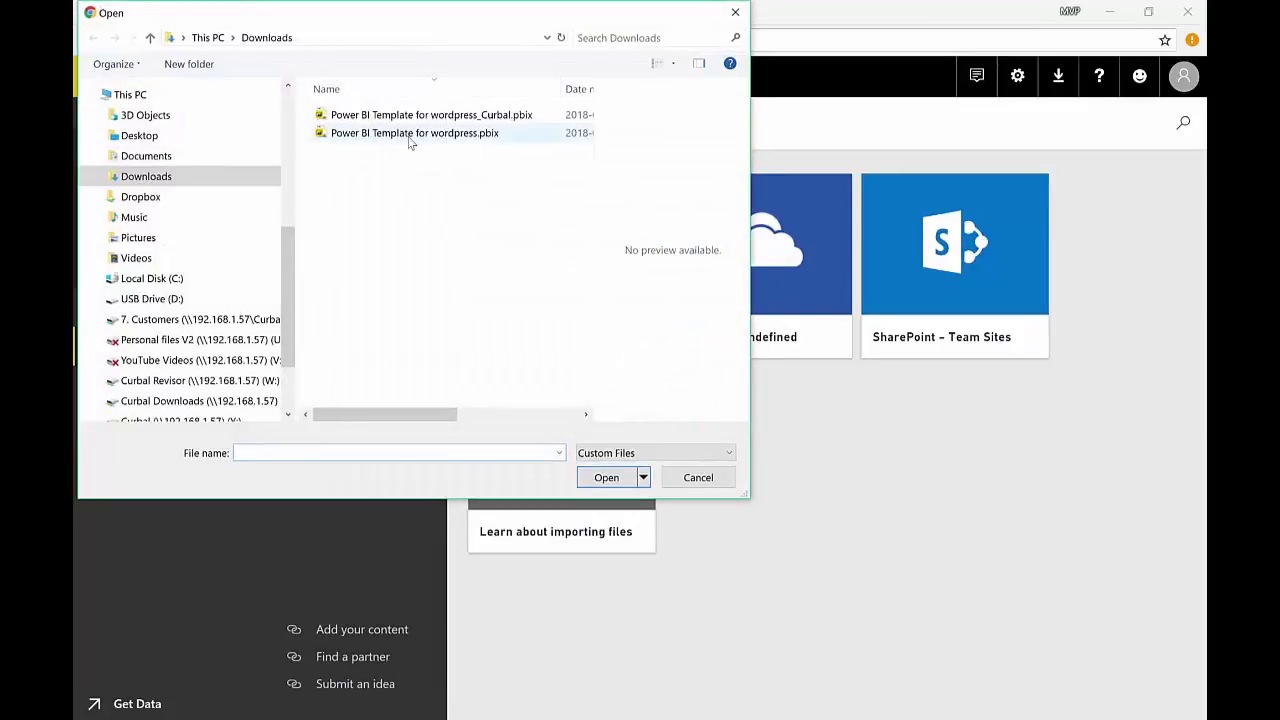
pyautogui.click(414, 133)
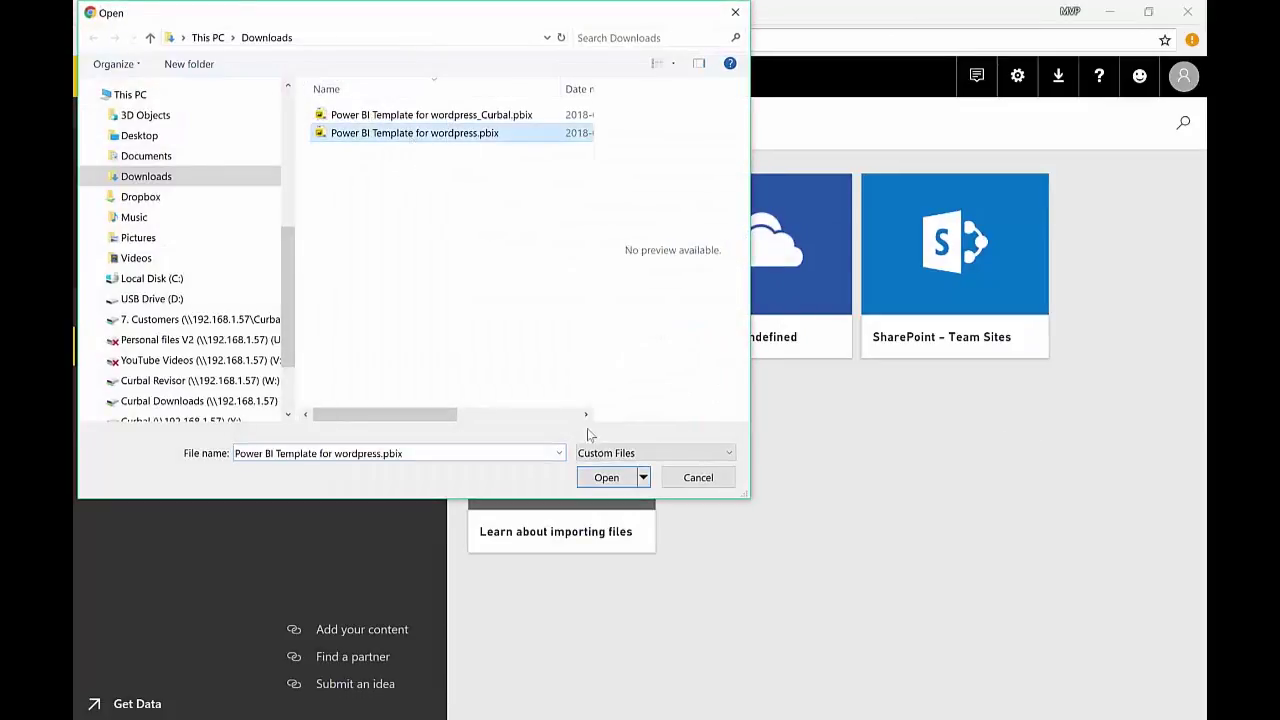
pyautogui.click(608, 479)
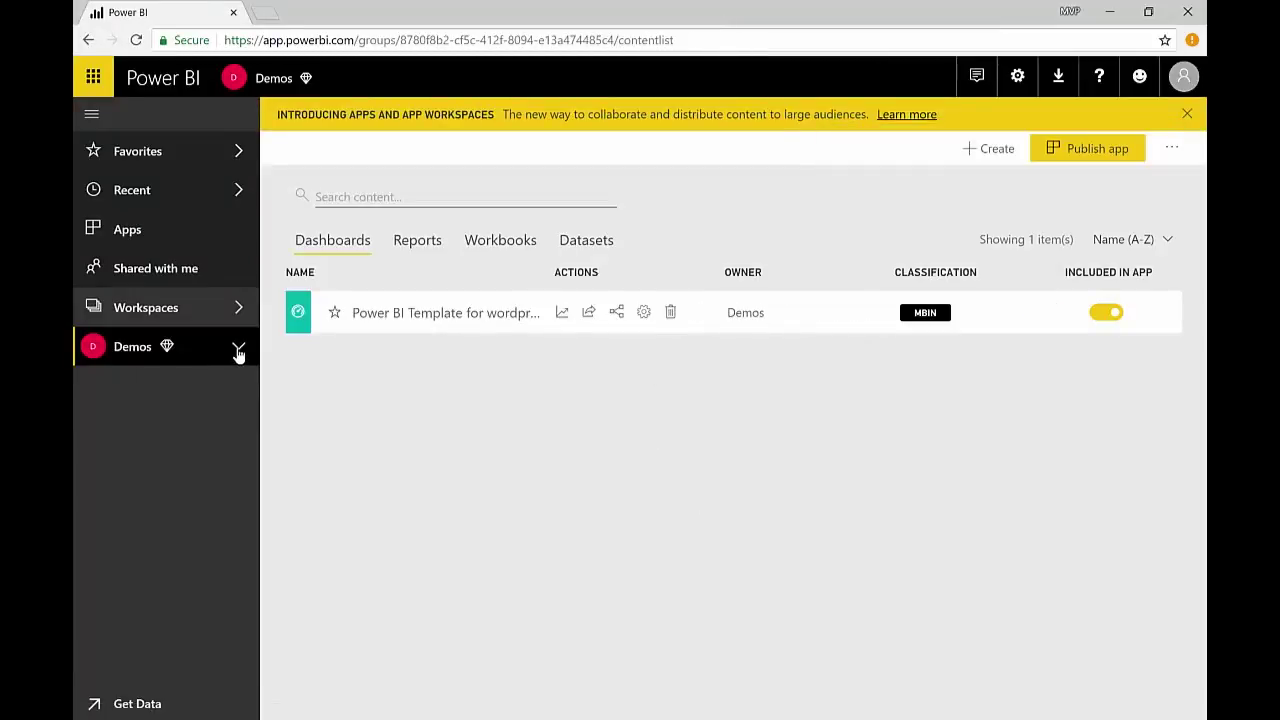
# Step: Expand Demos, view the dashboard settings without saving, then open the dataset's Schedule Refresh settings
pyautogui.click(239, 352)
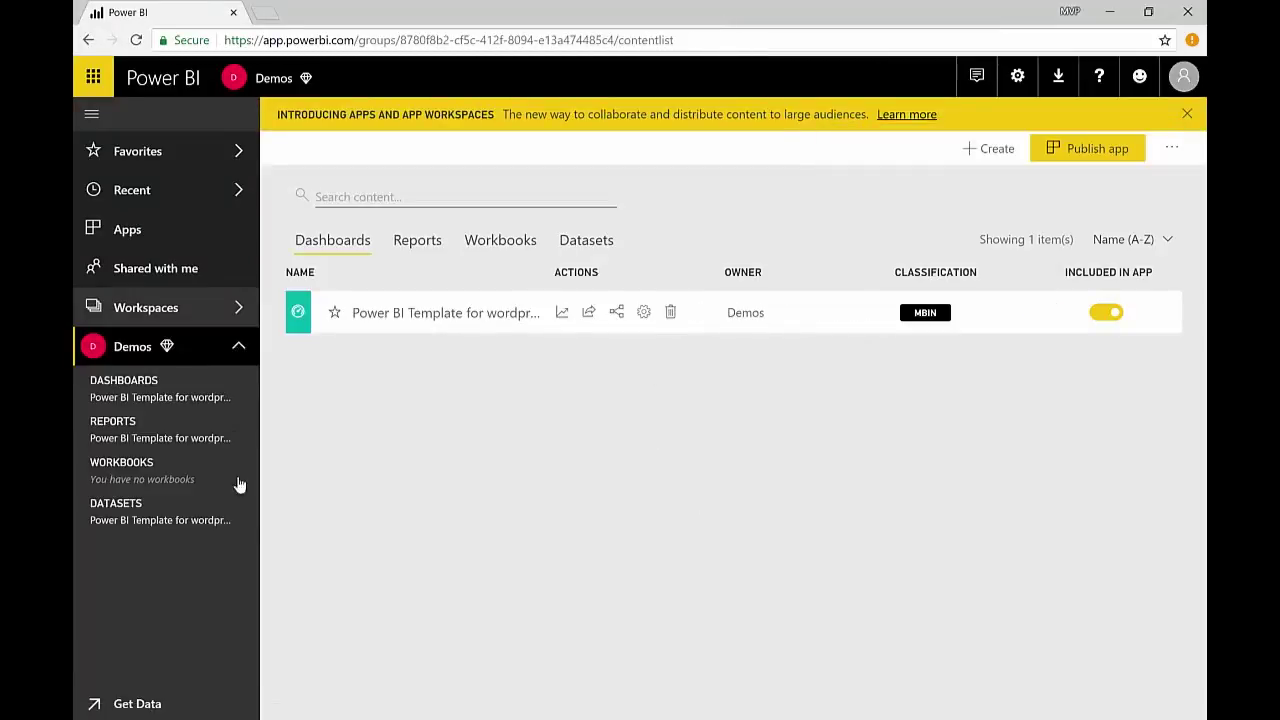
pyautogui.click(644, 313)
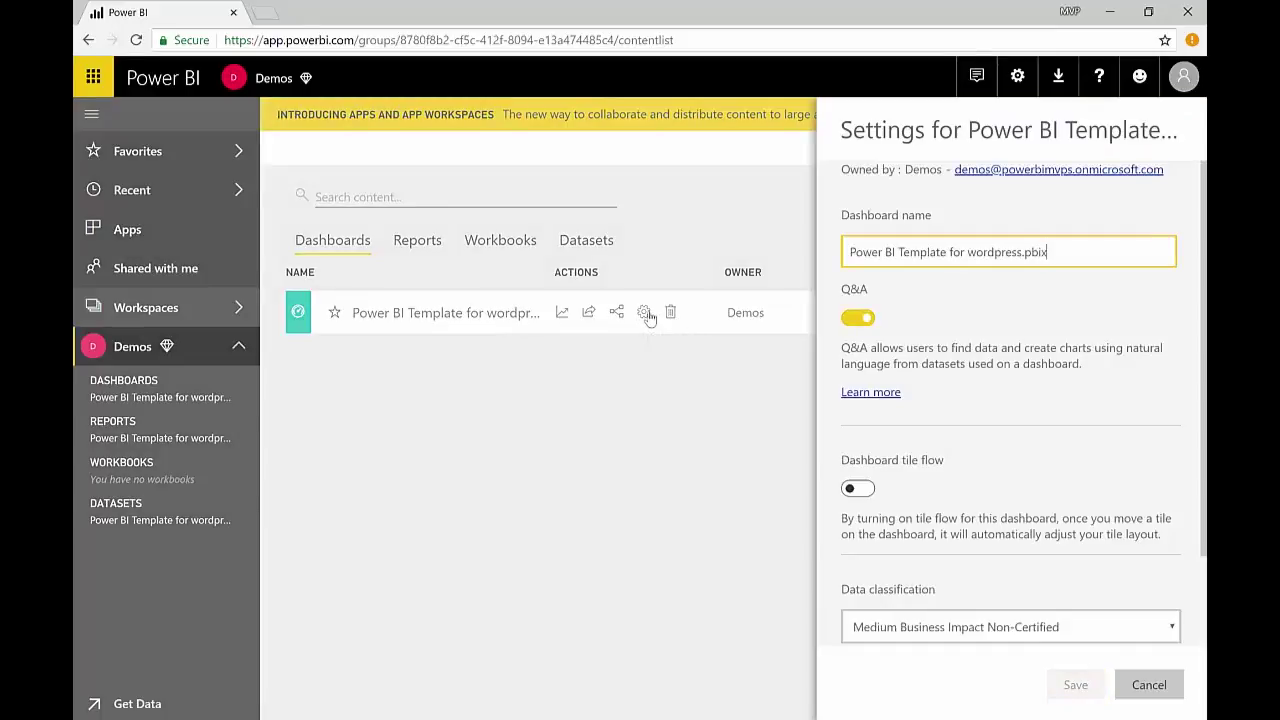
pyautogui.scroll(-2, 1025, 482)
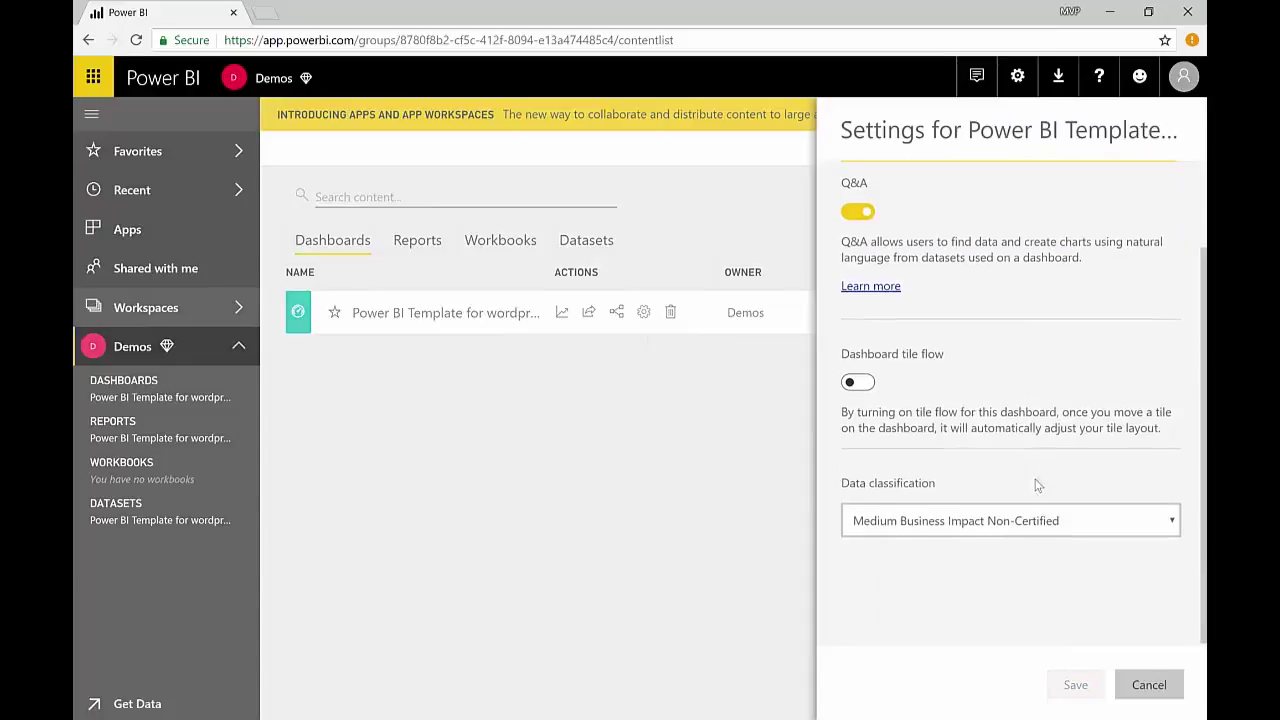
pyautogui.click(1003, 526)
pyautogui.click(1003, 526)
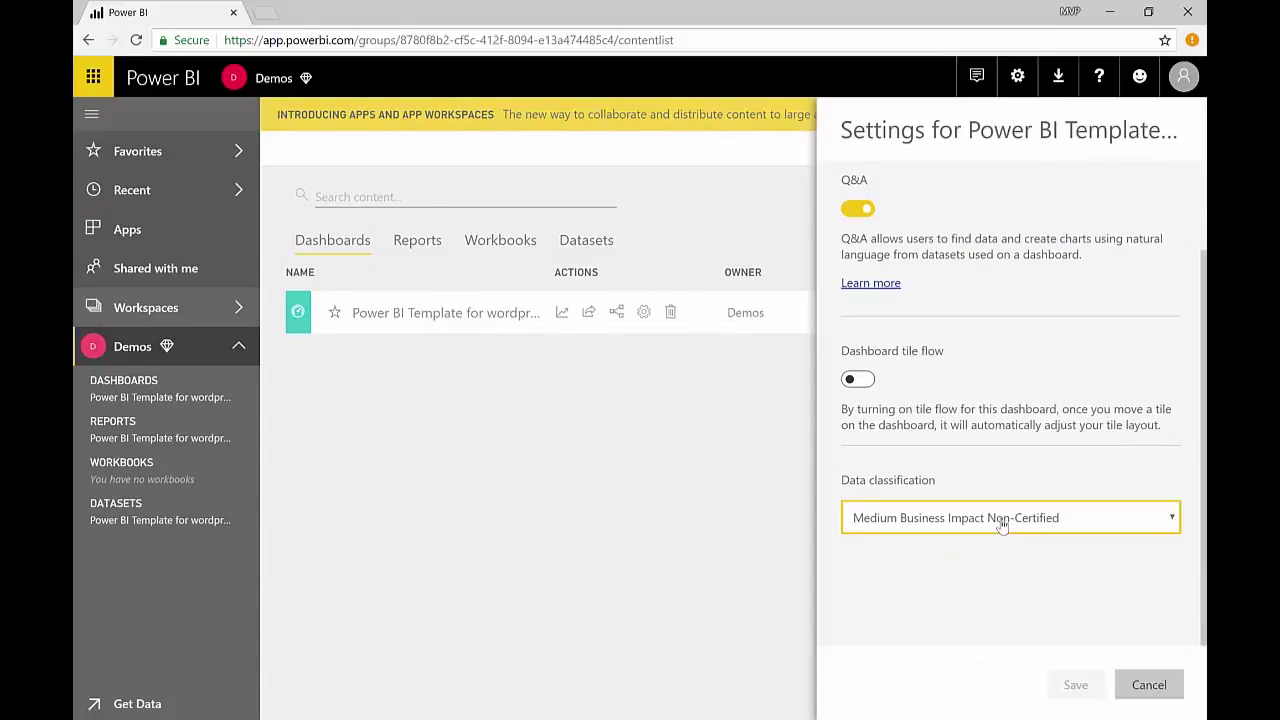
pyautogui.click(730, 490)
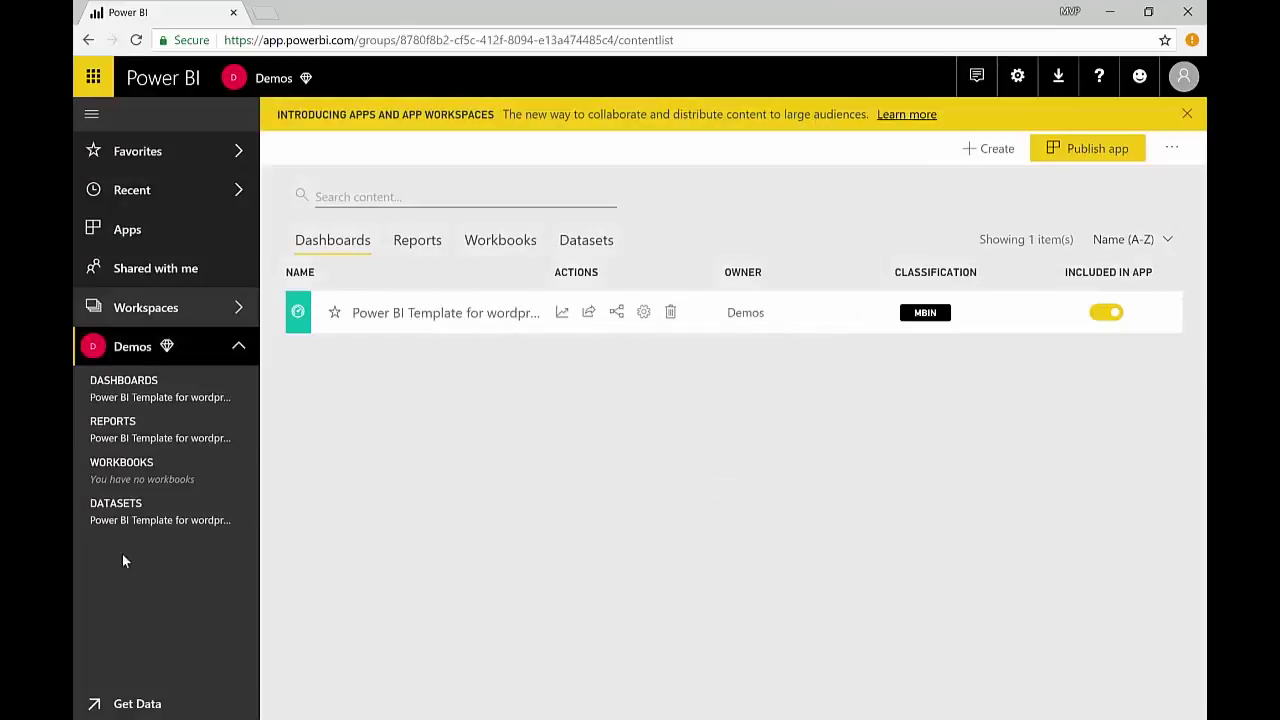
pyautogui.click(246, 522)
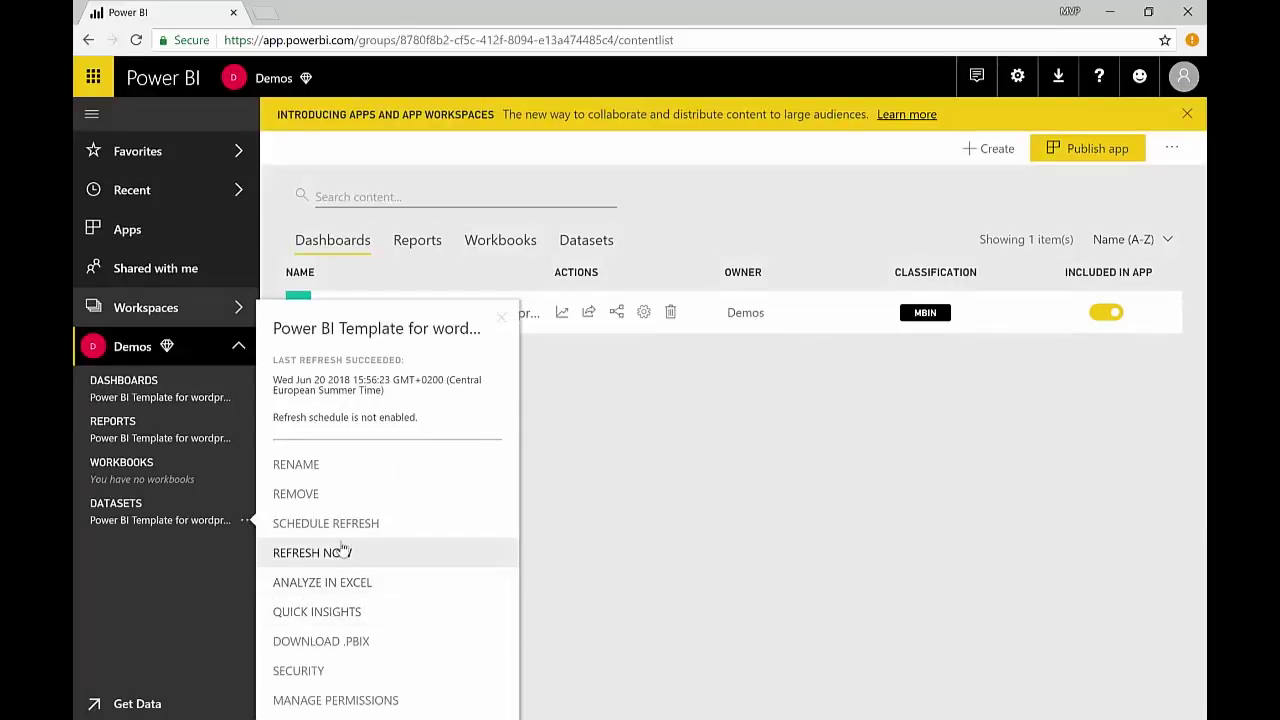
pyautogui.click(367, 527)
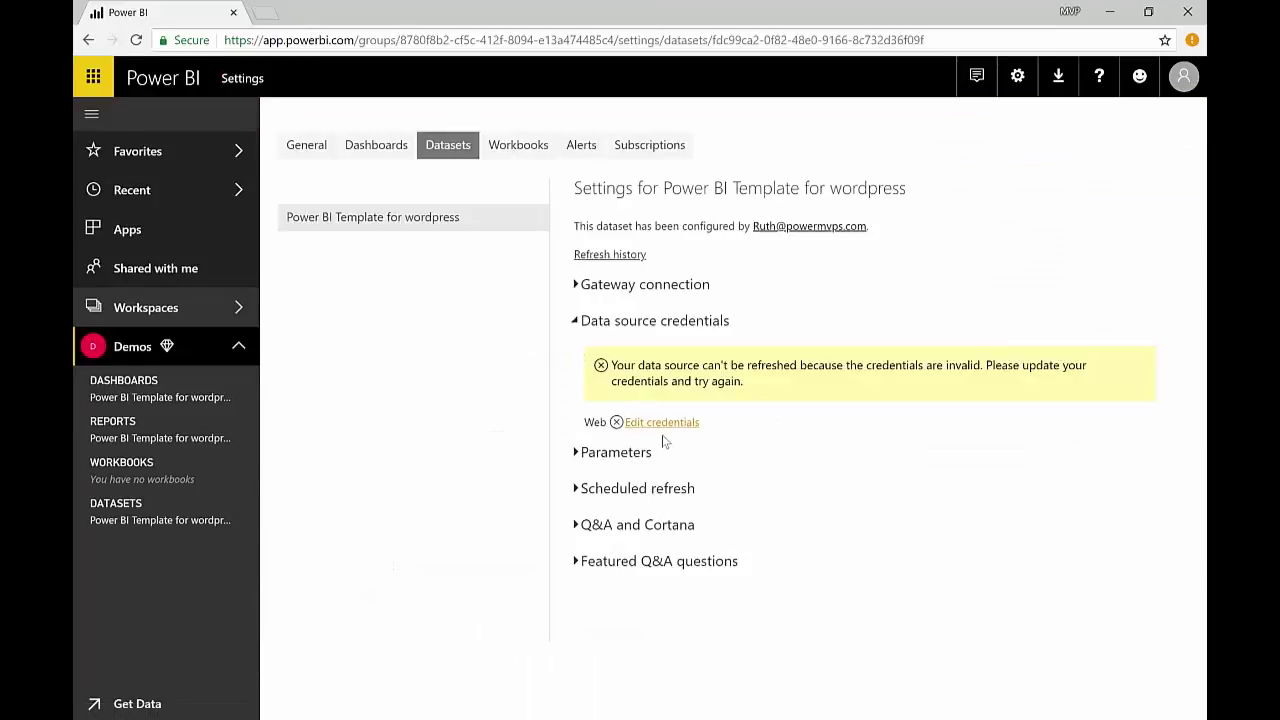
# Step: Sign the web data source in anonymously and expand the Parameters section
pyautogui.click(662, 422)
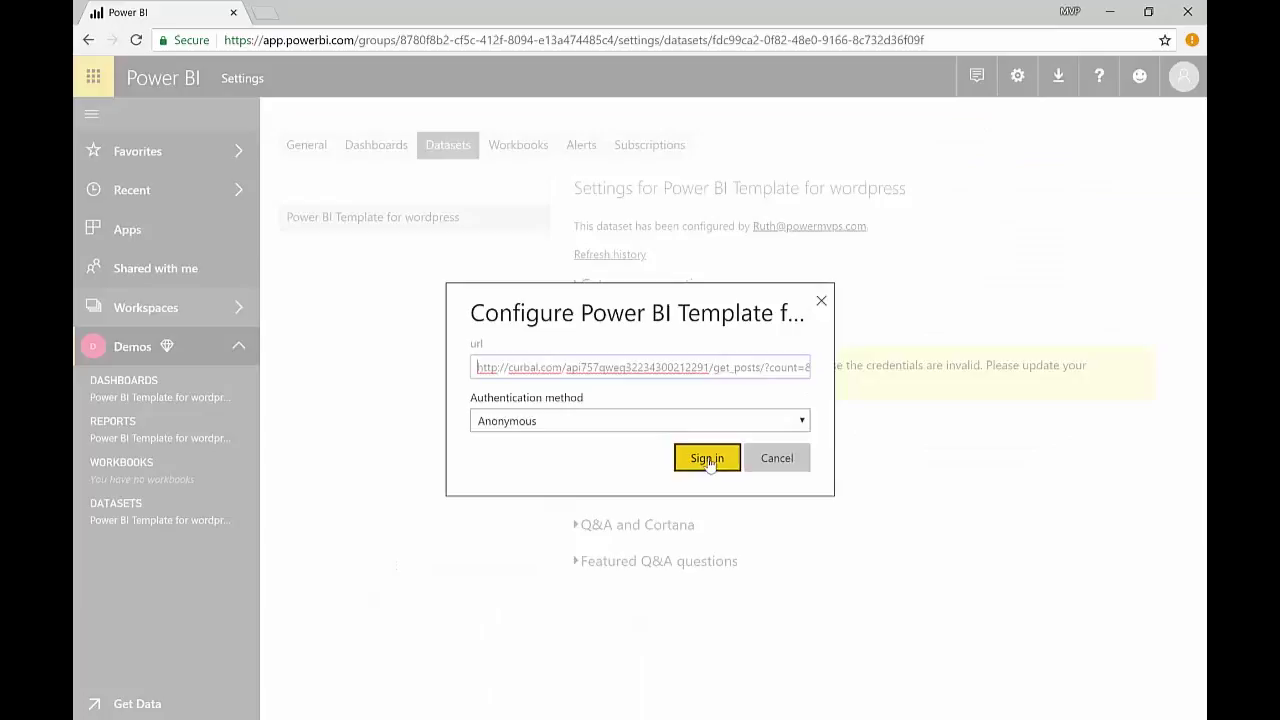
pyautogui.click(708, 460)
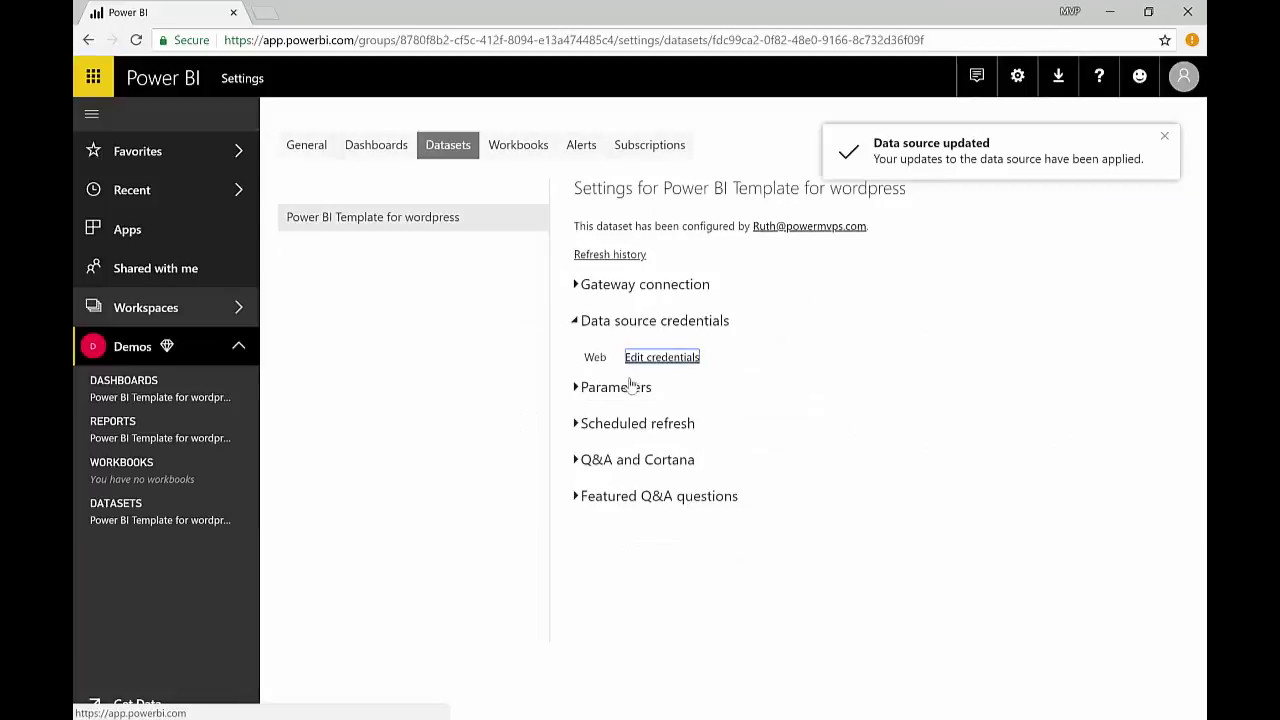
pyautogui.click(619, 390)
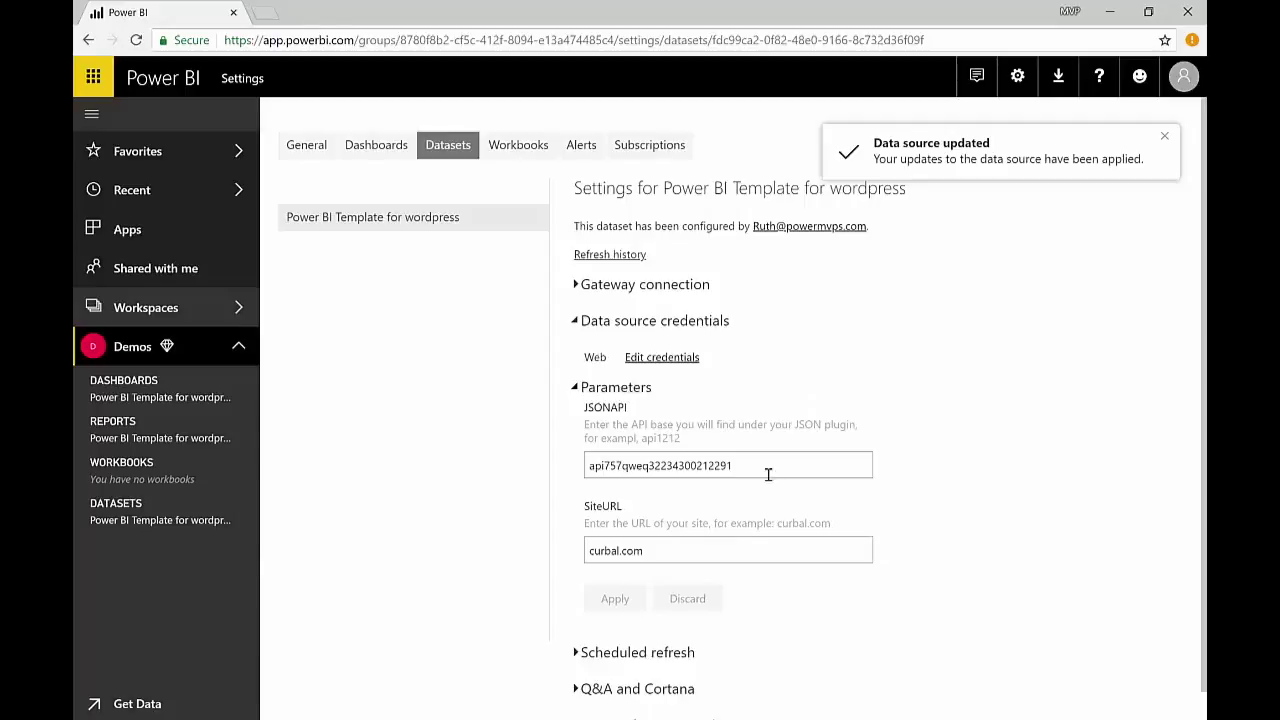
# Step: Append 'wer' to the now-editable JSONAPI parameter value
pyautogui.moveTo(778, 467); pyautogui.dragTo(509, 453)
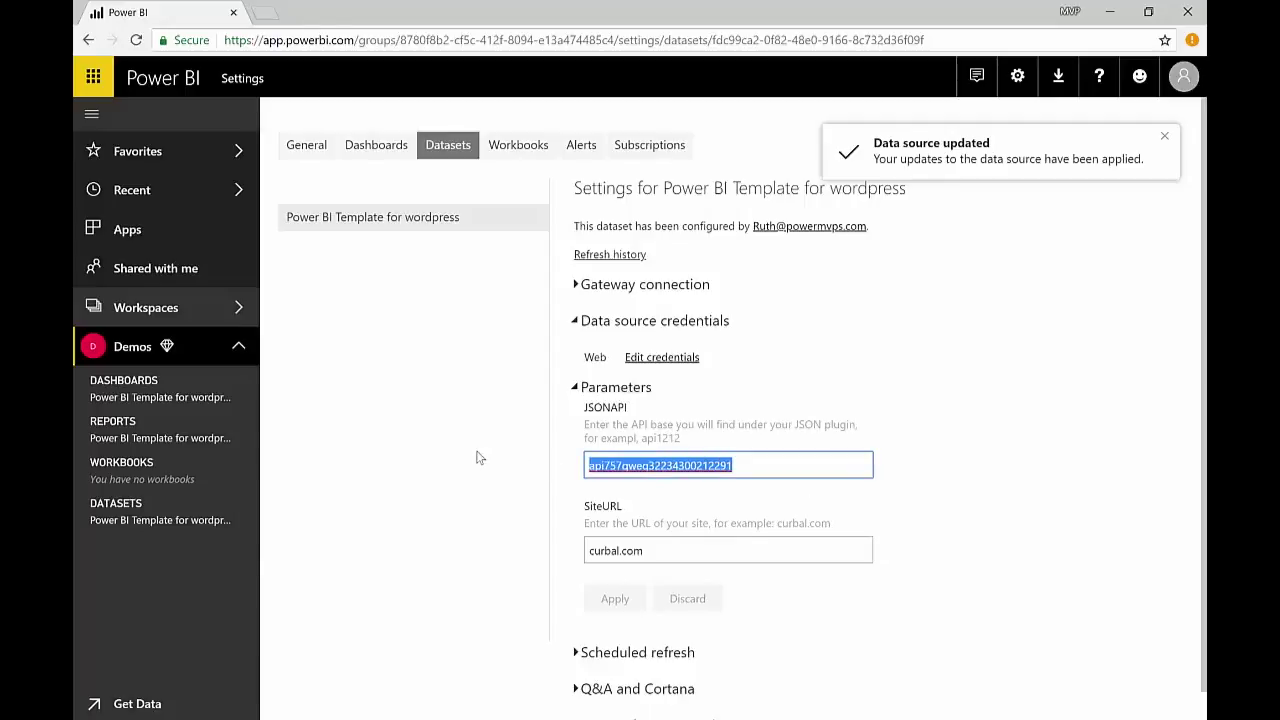
pyautogui.moveTo(664, 556); pyautogui.dragTo(528, 565)
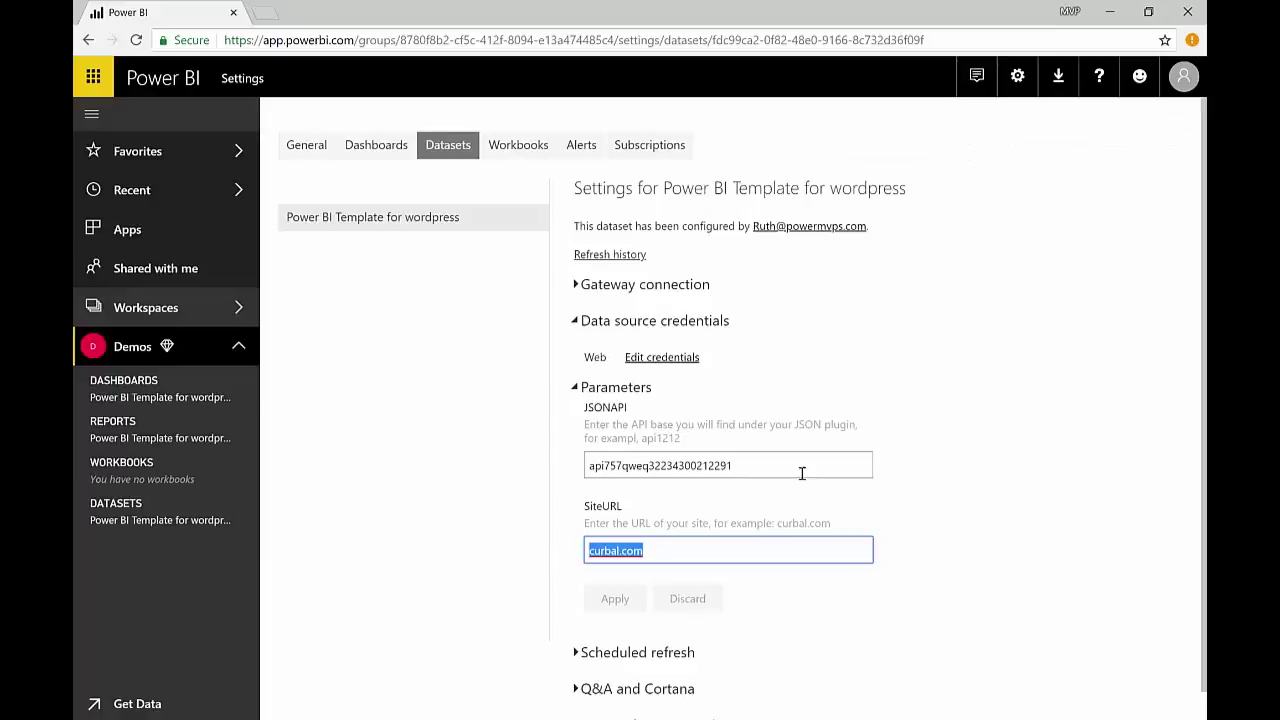
pyautogui.click(742, 551)
pyautogui.click(777, 462)
pyautogui.write('wer')
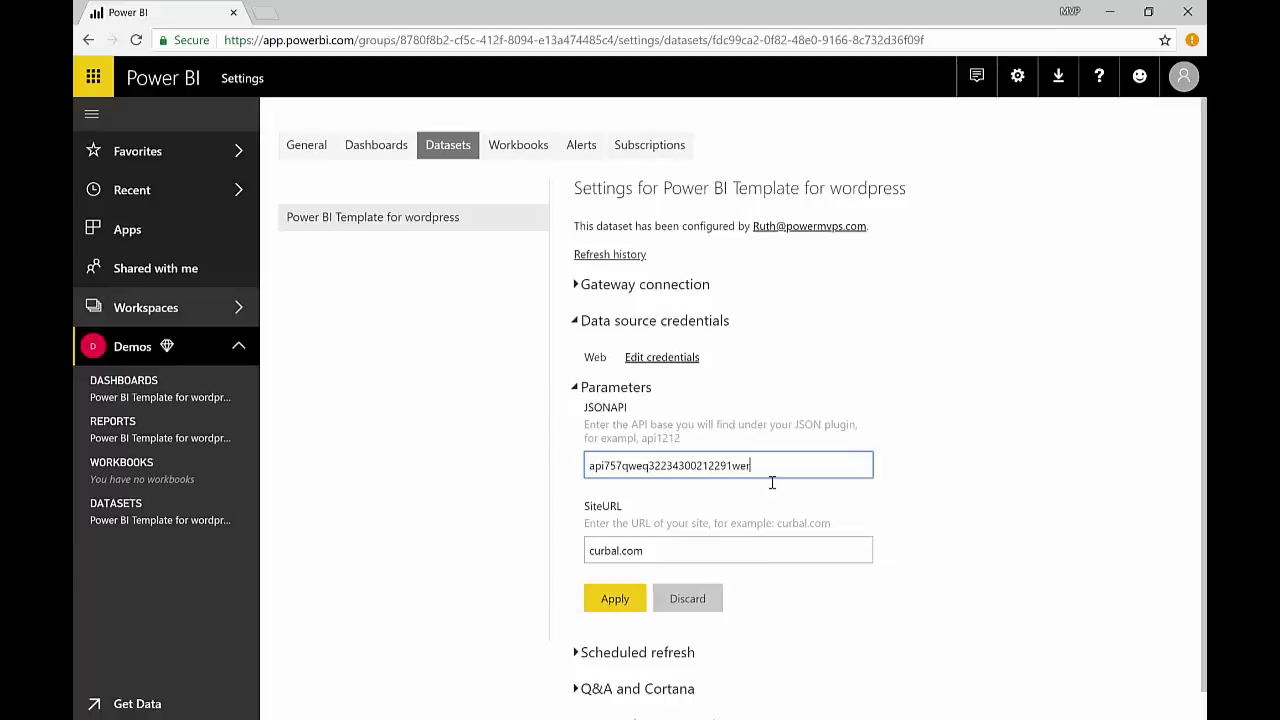